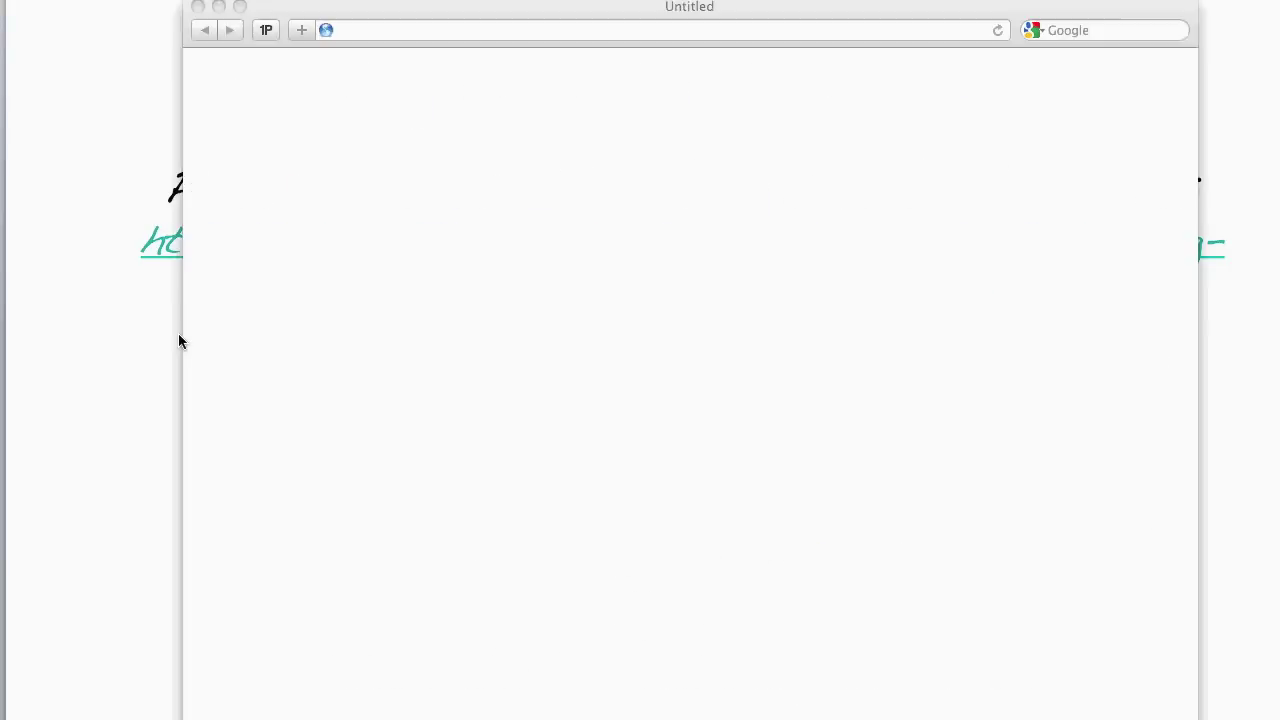
# - Load the CMIS Browser repository address and log in as admin with the account password
pyautogui.write('CMS Browser')
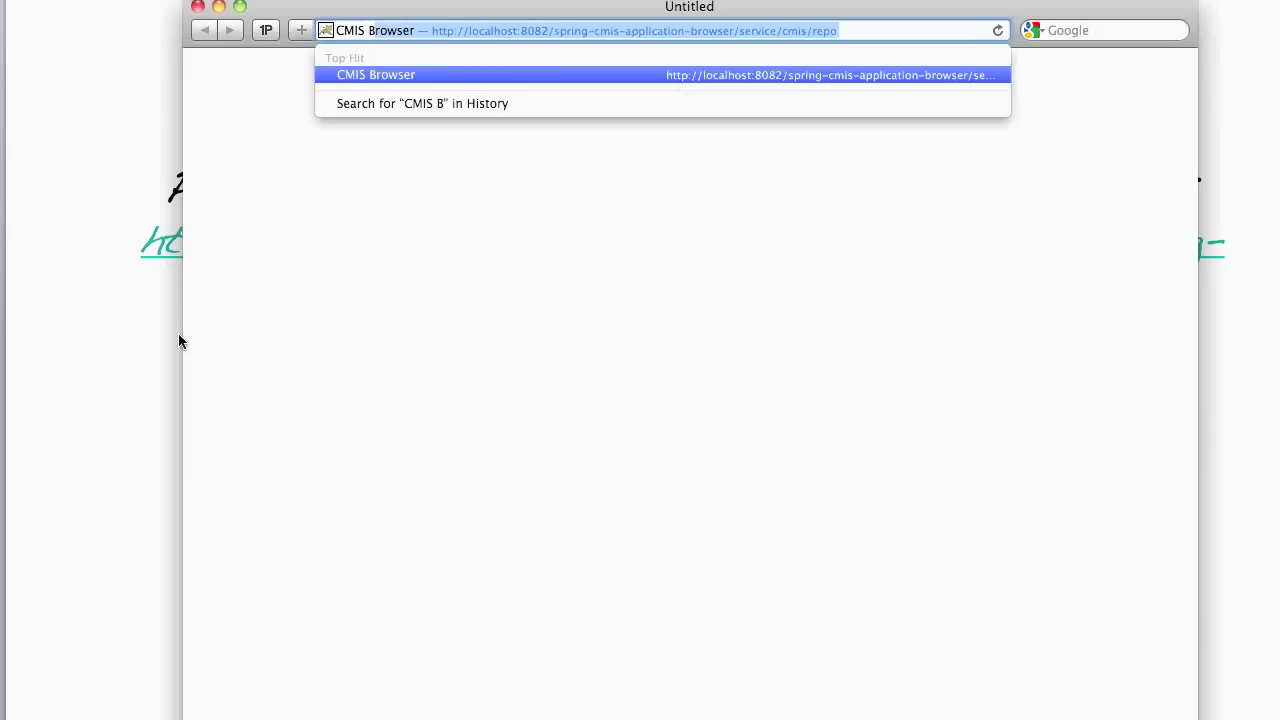
pyautogui.press('Return')
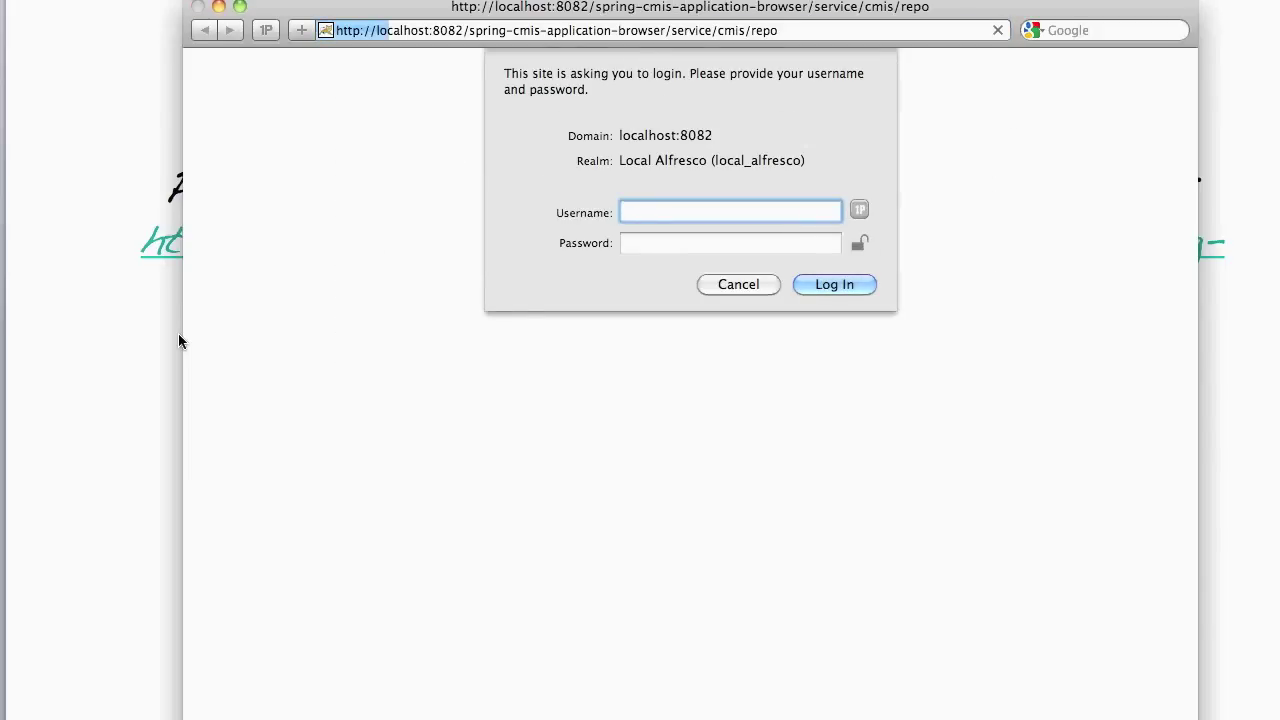
pyautogui.write('admin')
pyautogui.press('Tab')
pyautogui.write('admin')
pyautogui.press('Return')
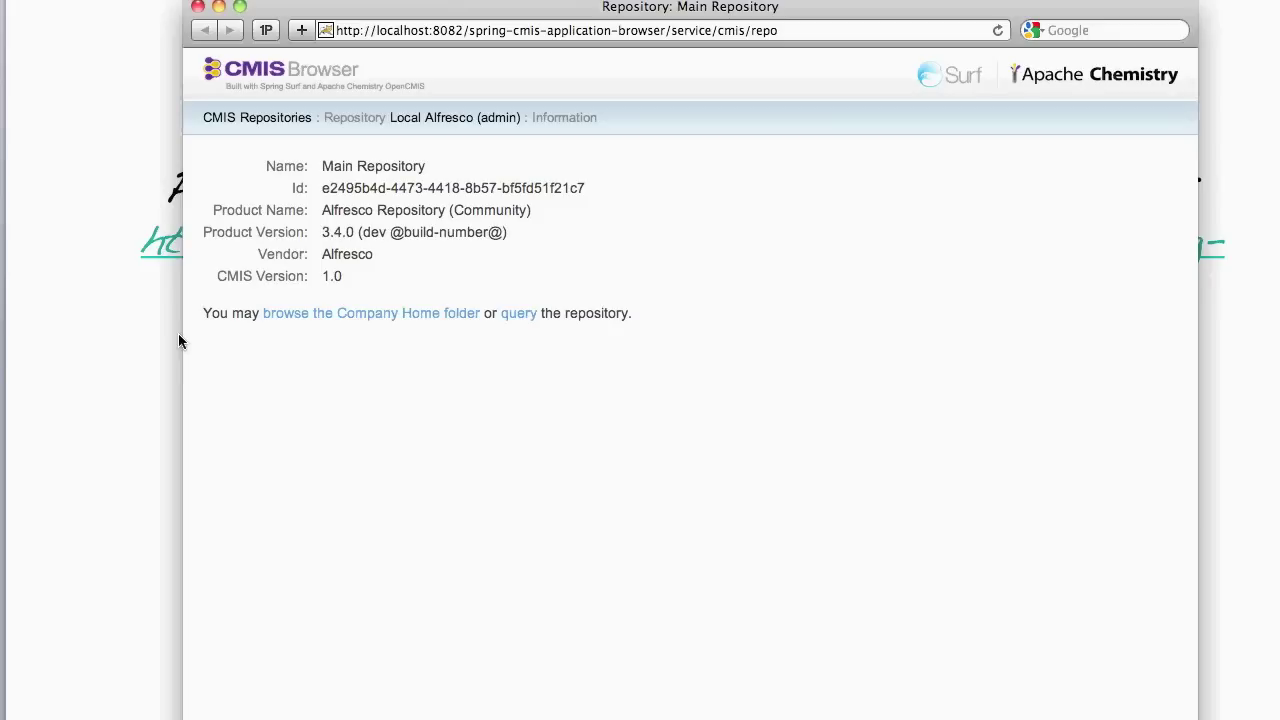
# - Browse Company Home > Sites > ren > documentLibrary and open opencmis-software-grant.txt's details
pyautogui.click(406, 314)
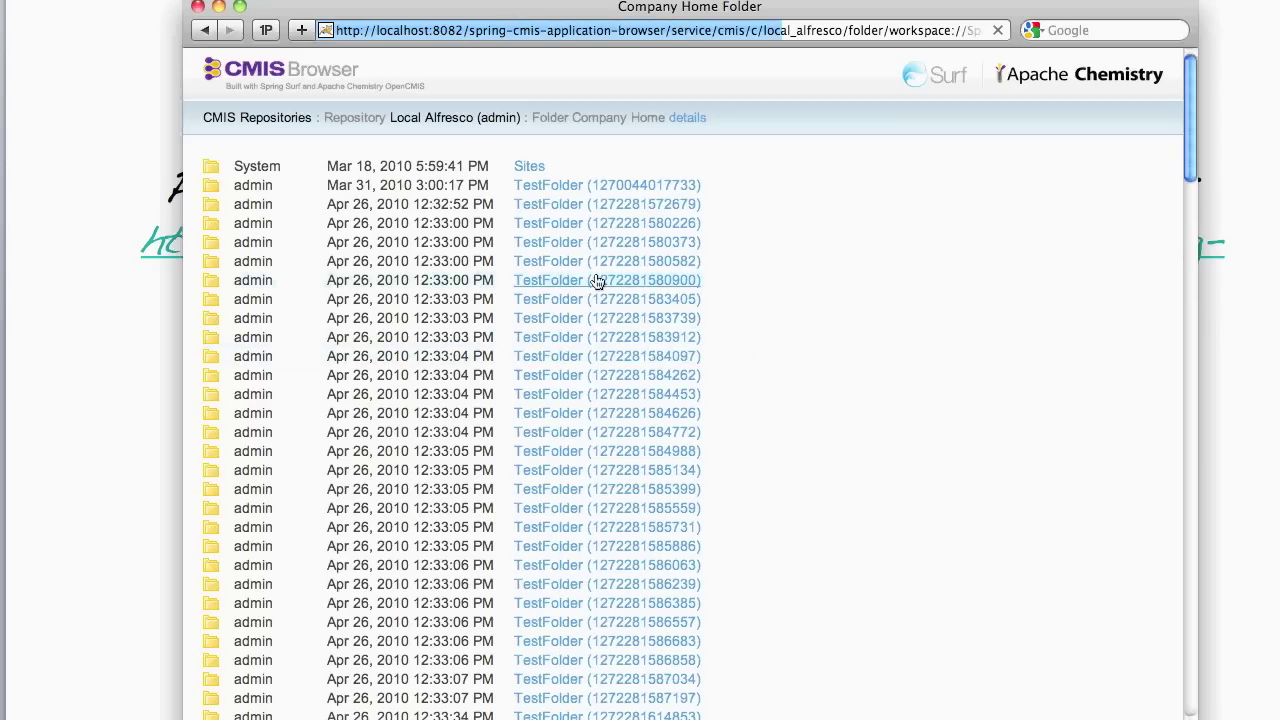
pyautogui.scroll(-15, 561, 307)
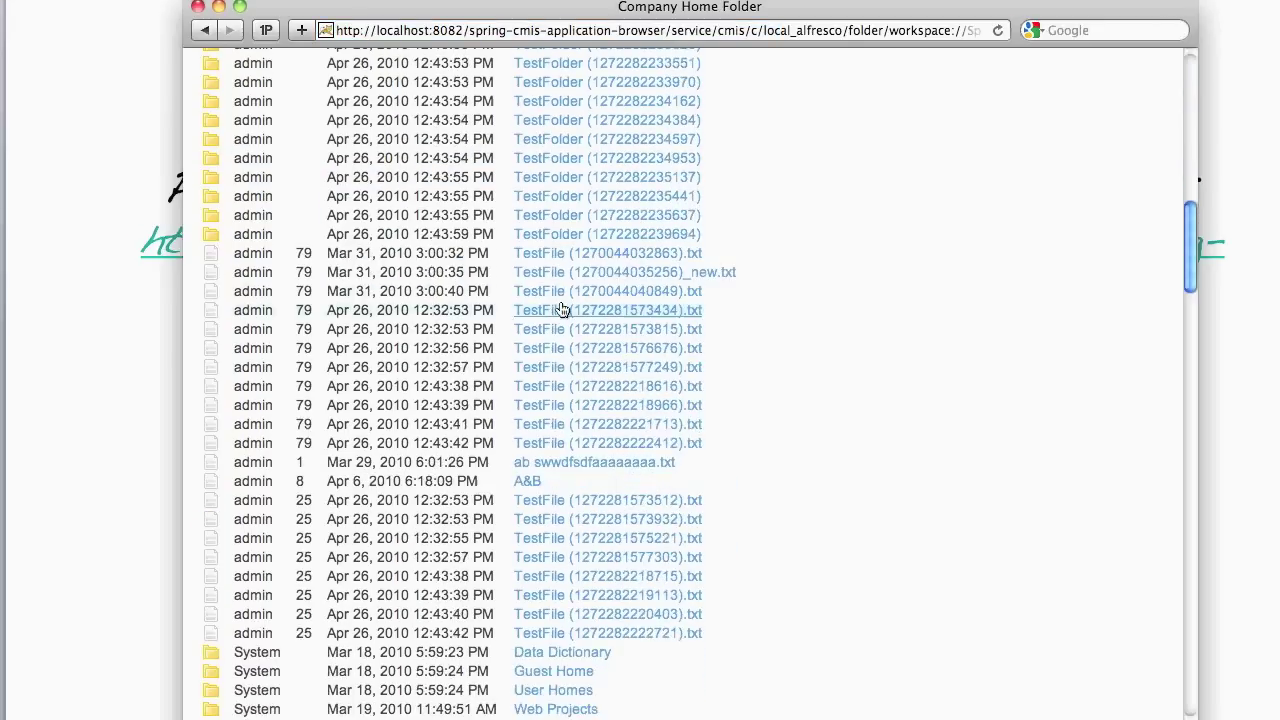
pyautogui.scroll(15, 561, 307)
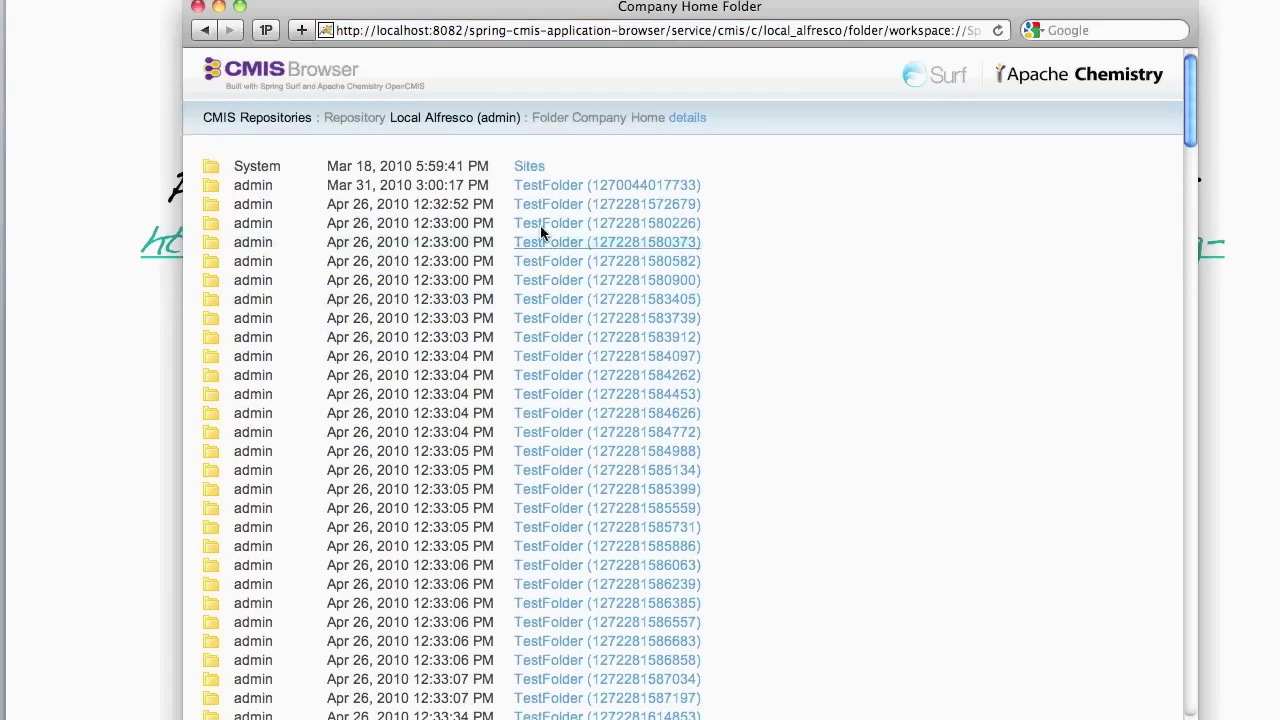
pyautogui.click(524, 168)
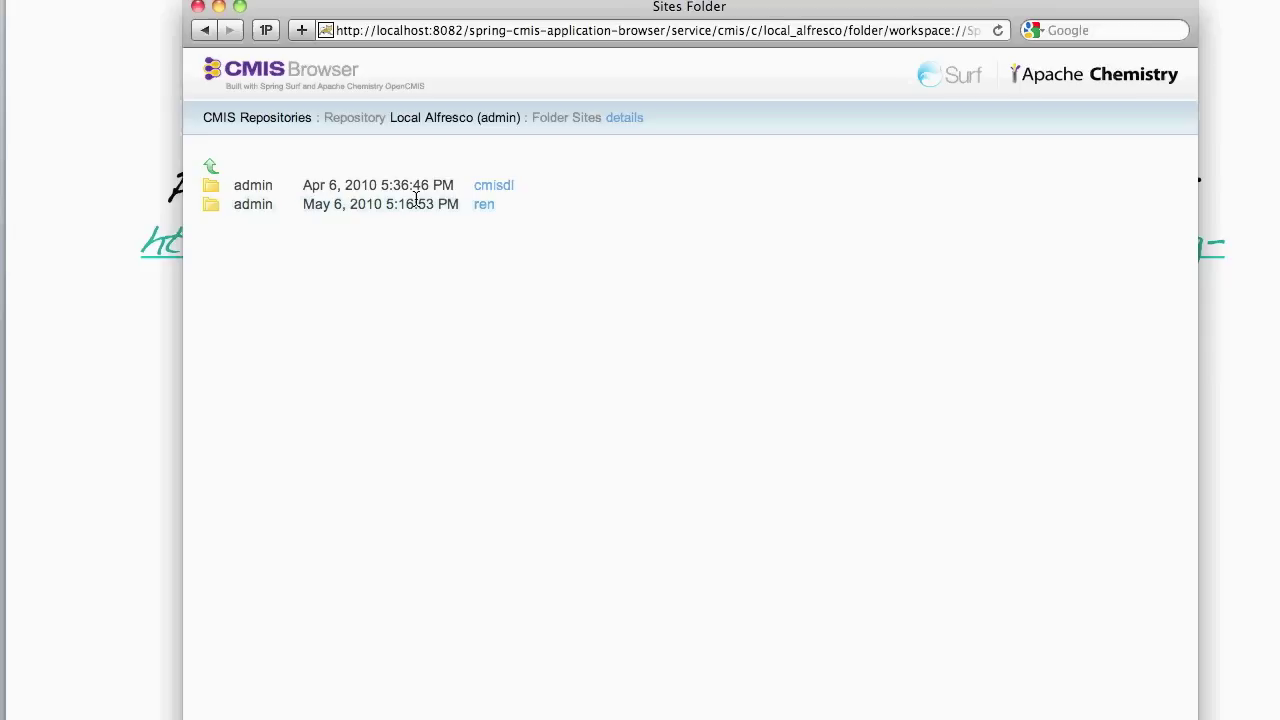
pyautogui.click(483, 206)
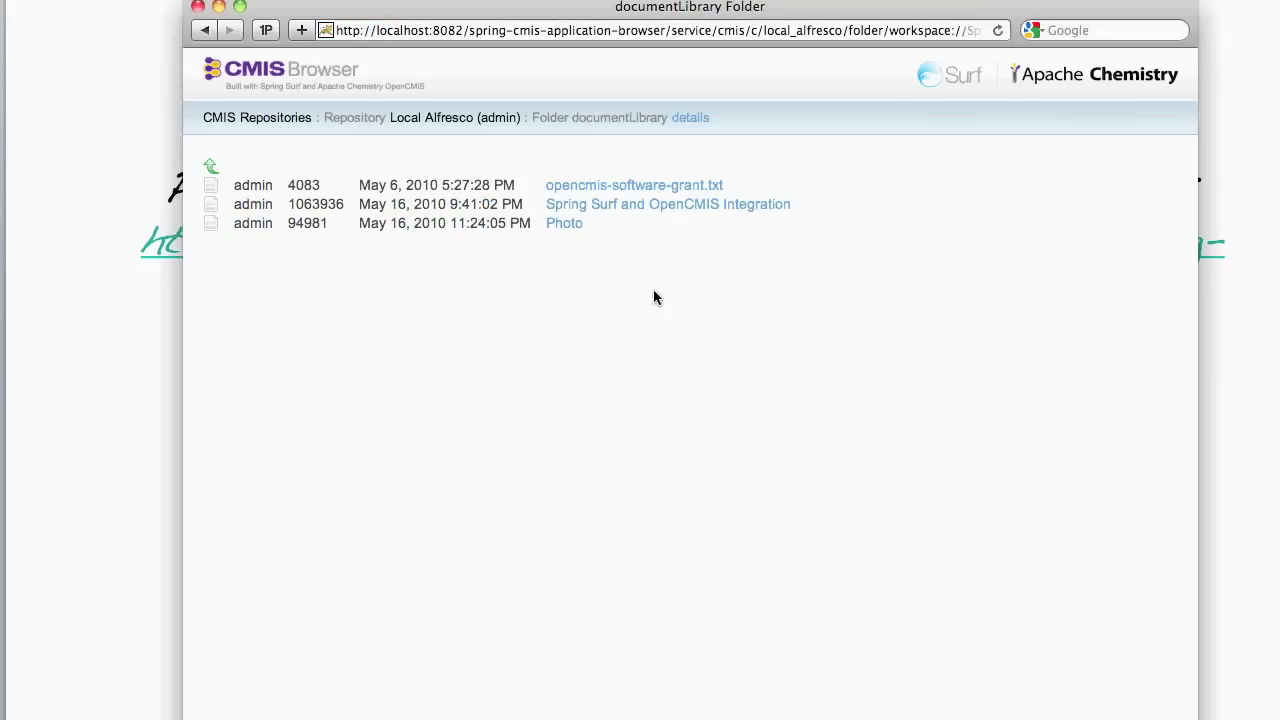
pyautogui.click(597, 187)
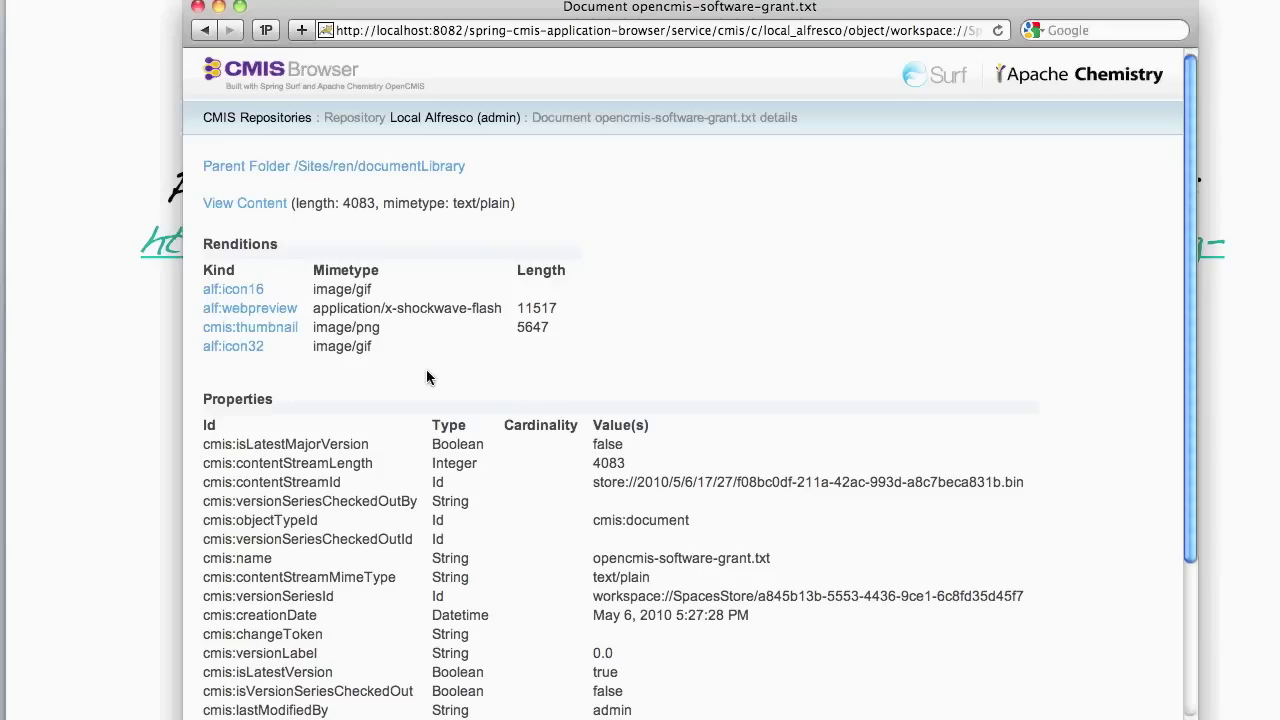
pyautogui.scroll(-5, 427, 375)
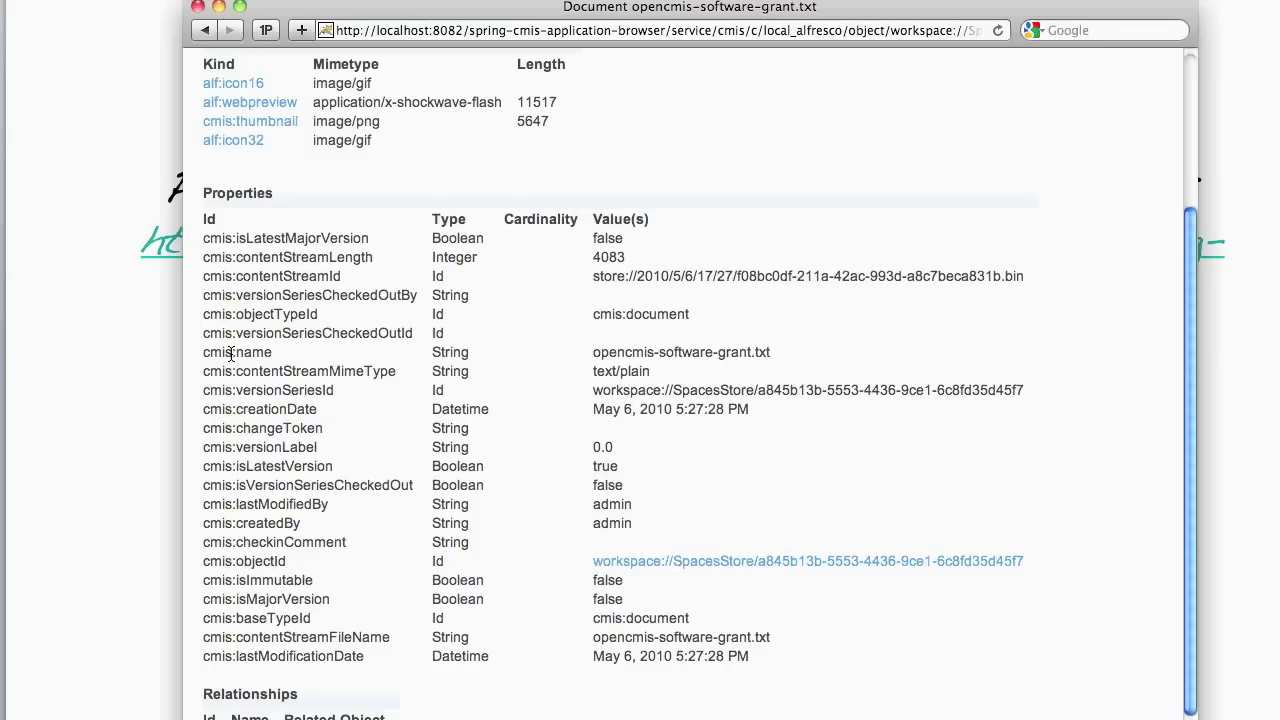
pyautogui.moveTo(206, 352); pyautogui.dragTo(274, 354)
pyautogui.doubleClick(440, 352)
pyautogui.doubleClick(630, 352)
pyautogui.doubleClick(251, 314)
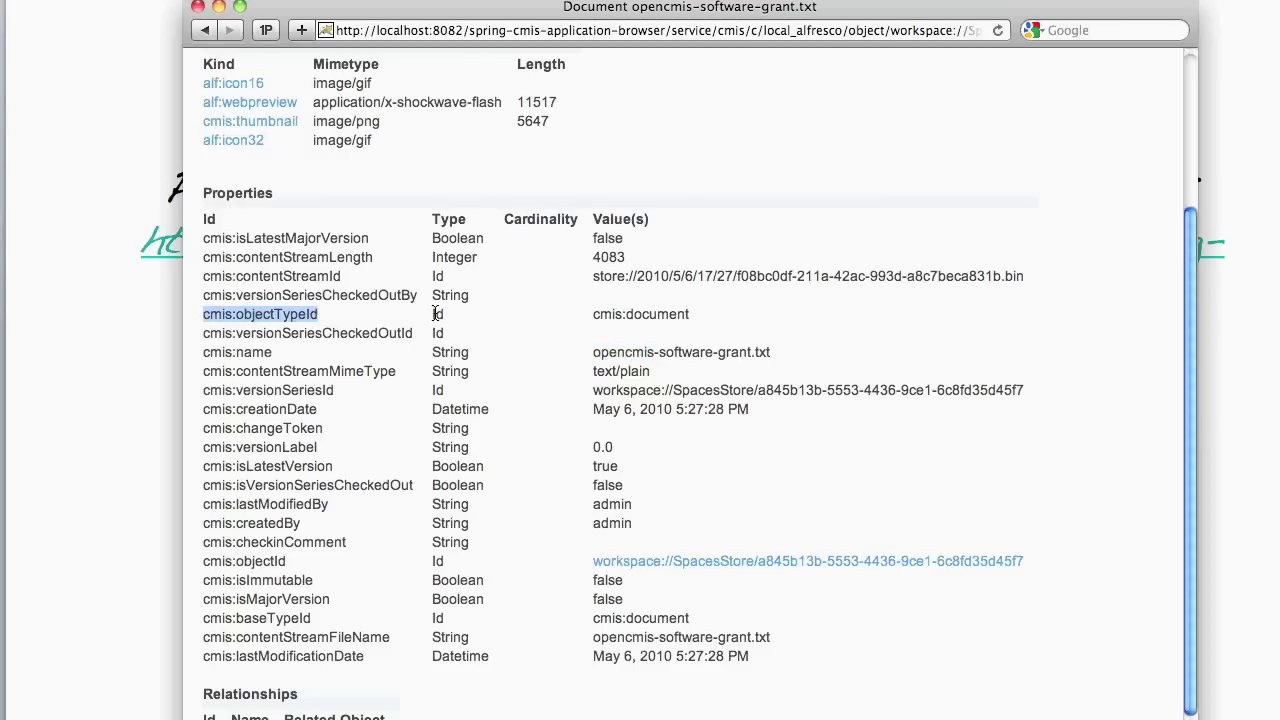
pyautogui.moveTo(592, 314); pyautogui.dragTo(692, 315)
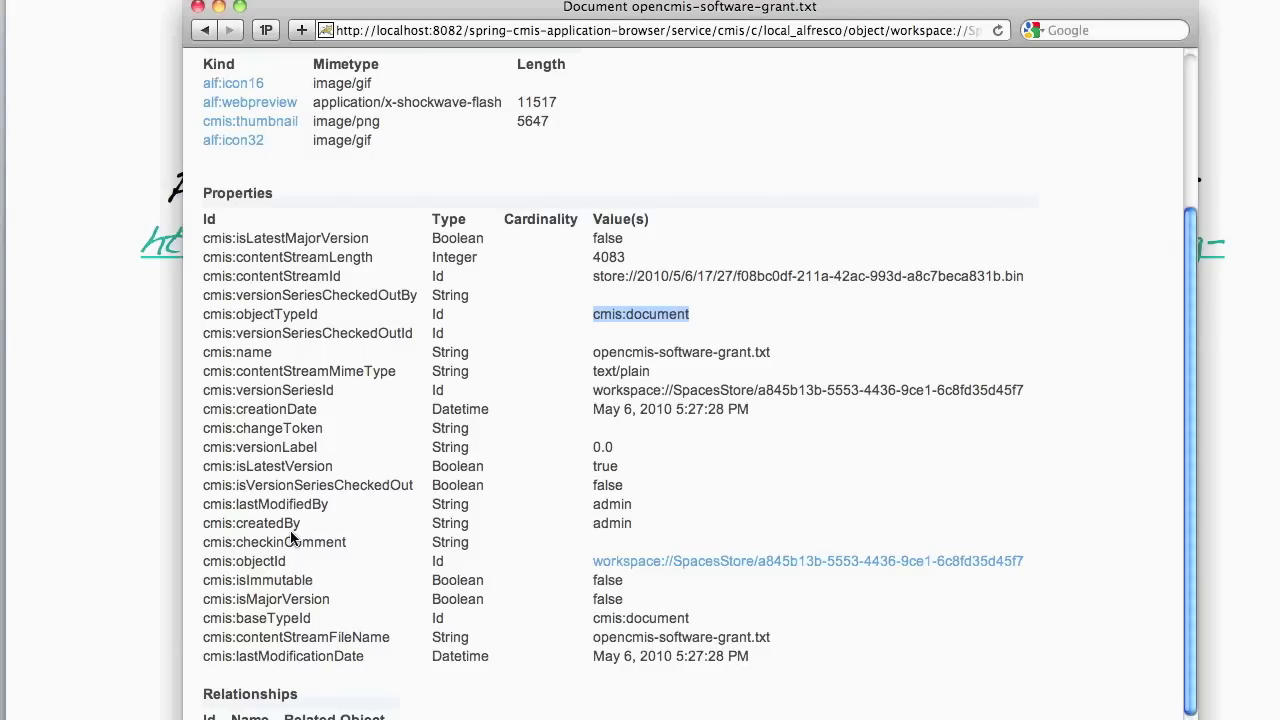
pyautogui.moveTo(204, 698); pyautogui.dragTo(480, 714)
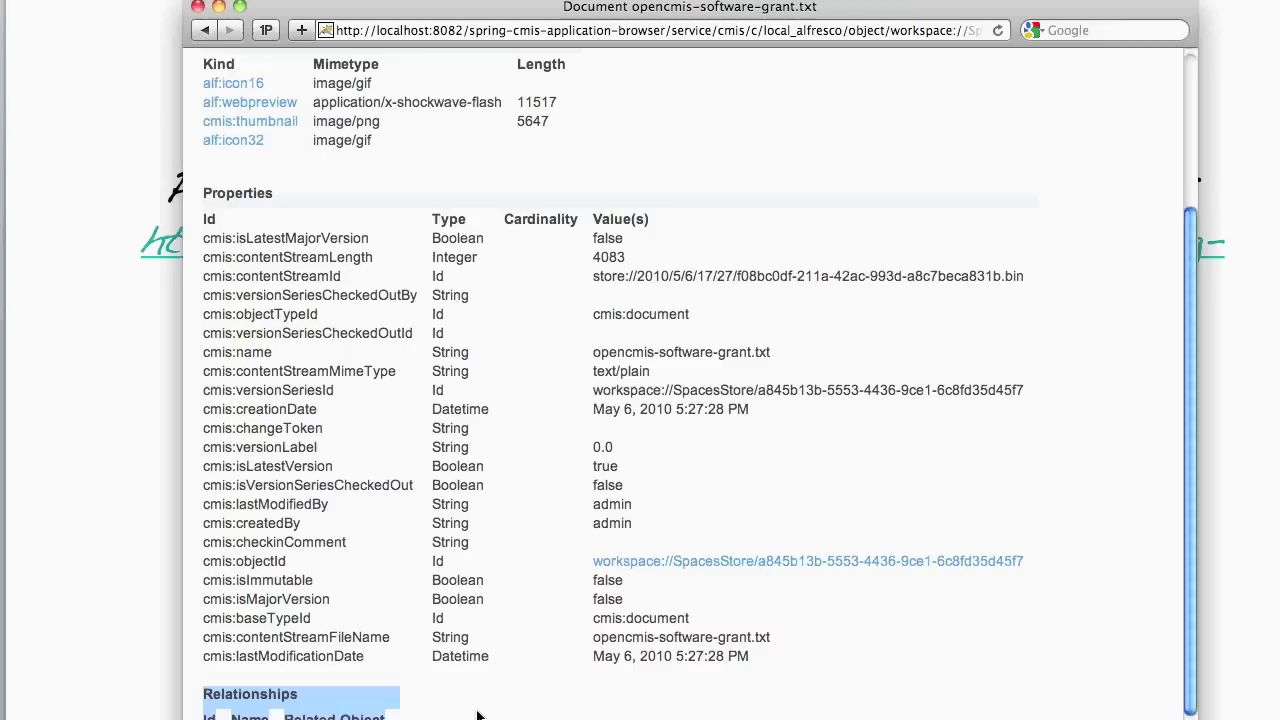
pyautogui.click(477, 714)
pyautogui.scroll(5, 449, 700)
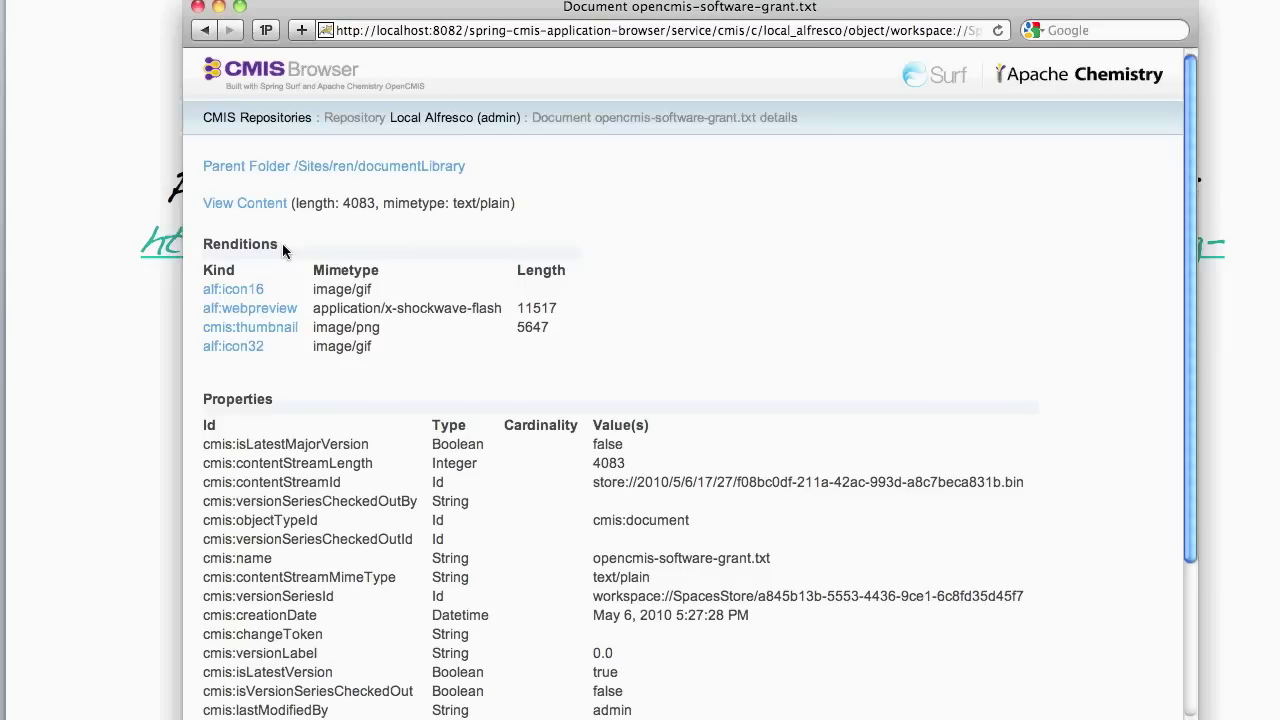
pyautogui.click(220, 333)
pyautogui.click(206, 30)
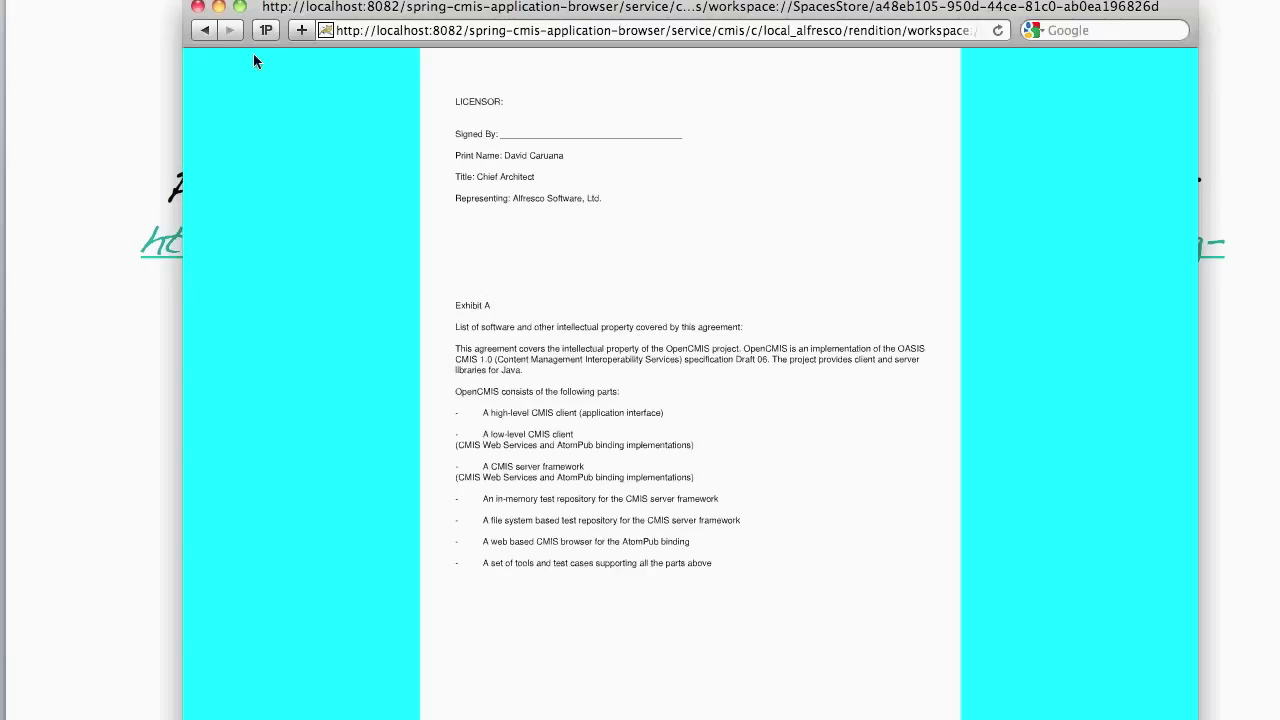
pyautogui.click(205, 30)
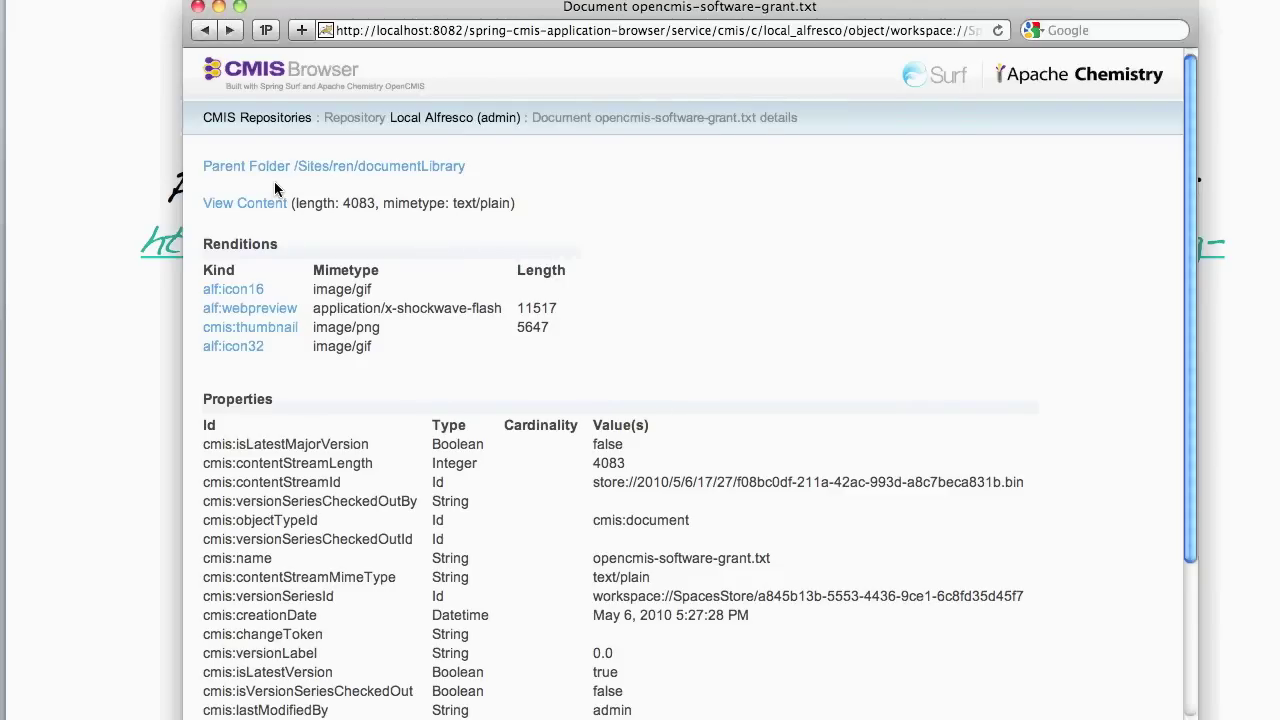
# - Review documentLibrary's cmis:path and cmis:objectTypeId properties, then go back to the Local Alfresco overview
pyautogui.click(440, 172)
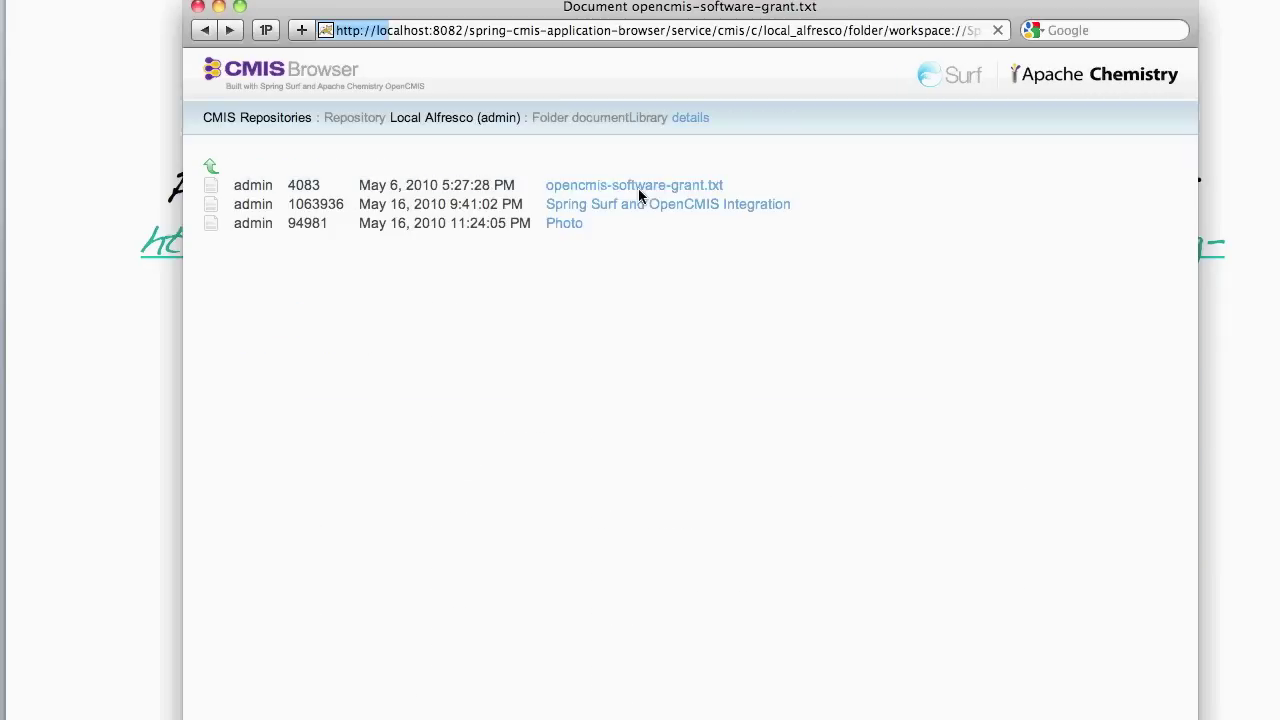
pyautogui.click(705, 124)
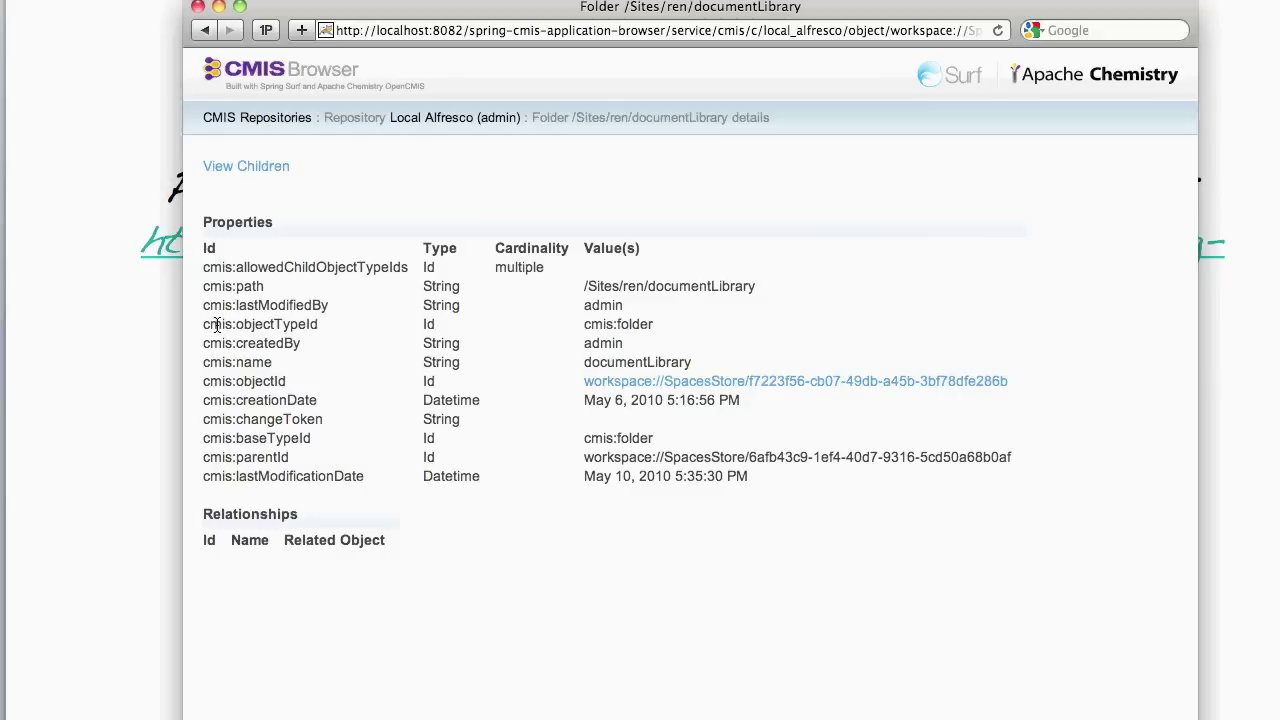
pyautogui.moveTo(202, 286); pyautogui.dragTo(265, 287)
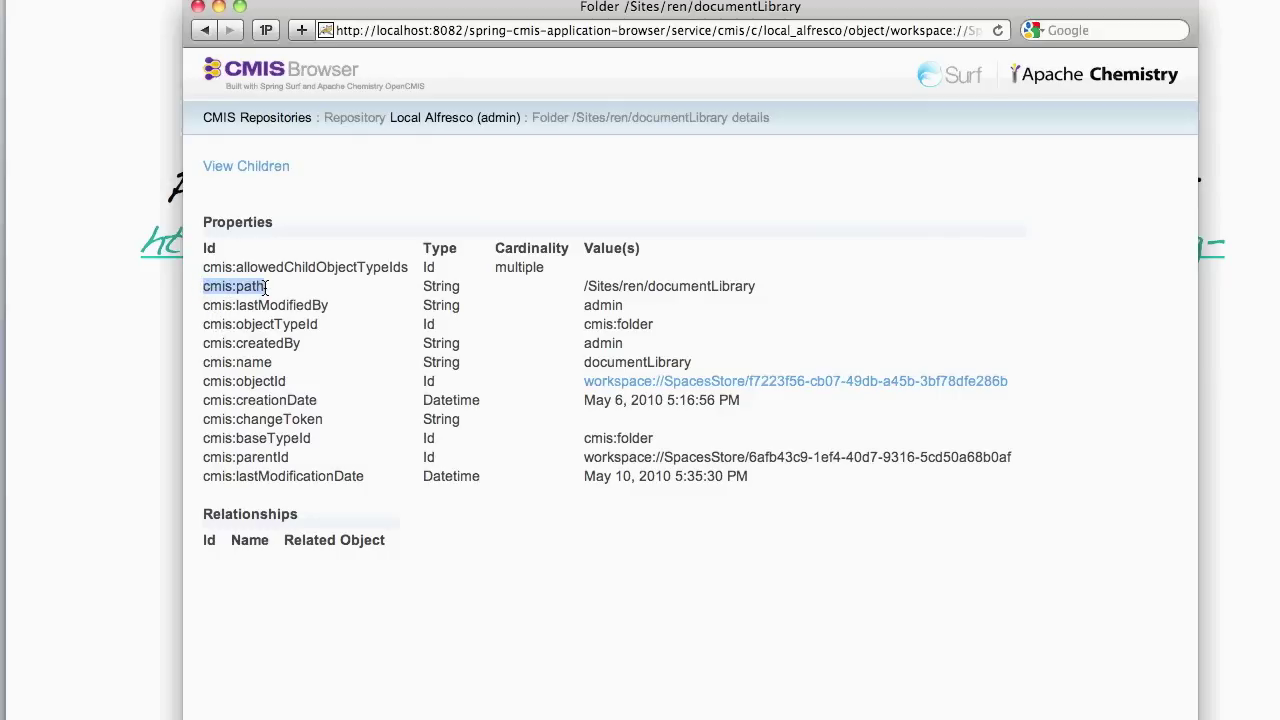
pyautogui.moveTo(583, 286); pyautogui.dragTo(701, 292)
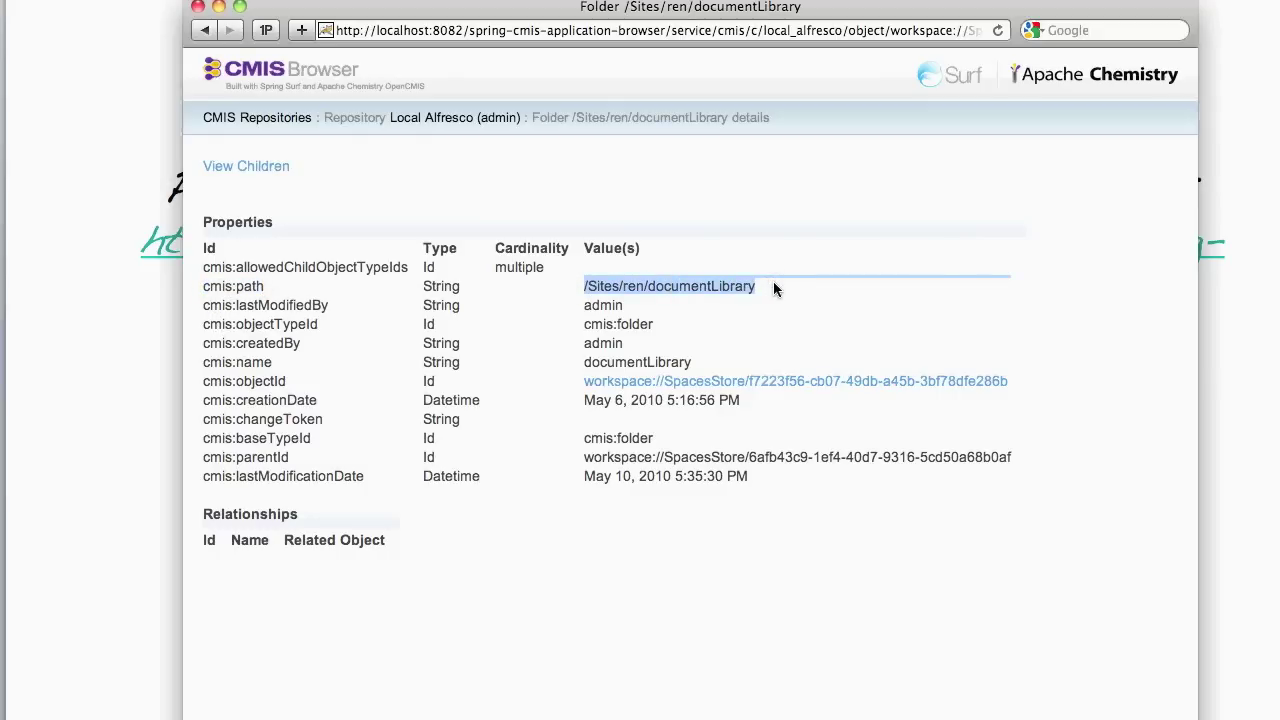
pyautogui.doubleClick(268, 324)
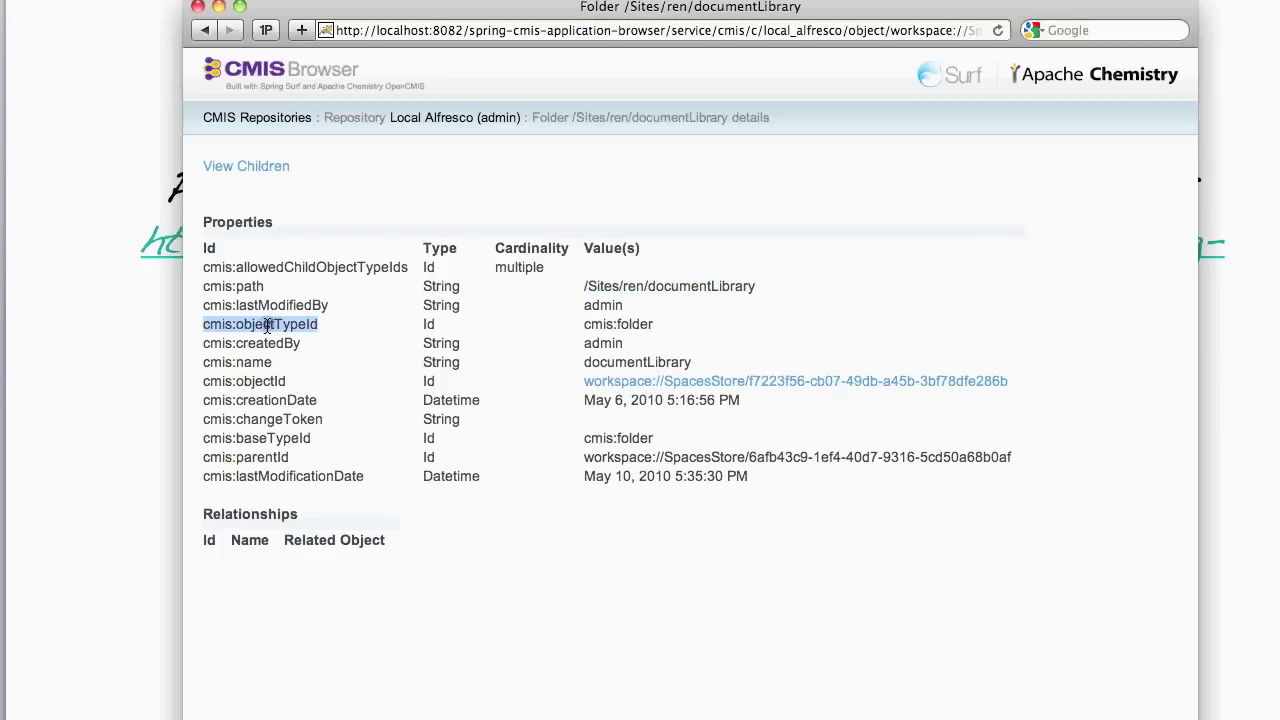
pyautogui.doubleClick(600, 324)
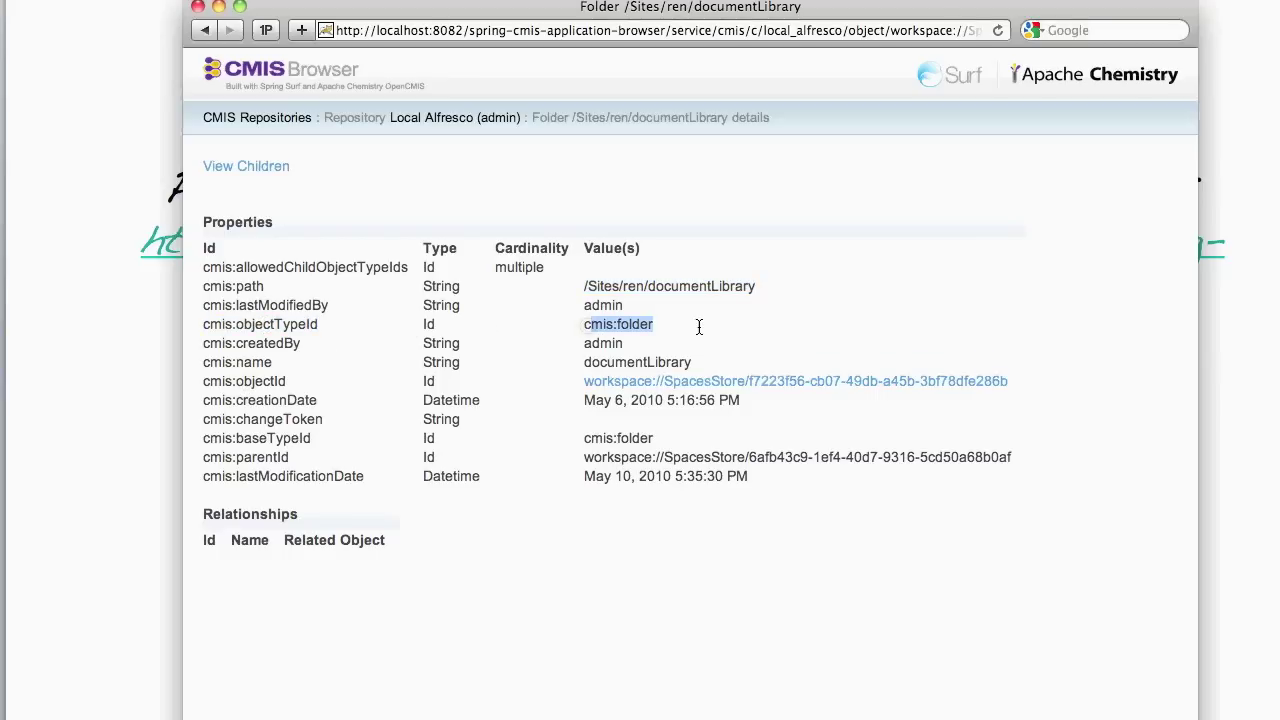
pyautogui.click(455, 476)
pyautogui.click(450, 119)
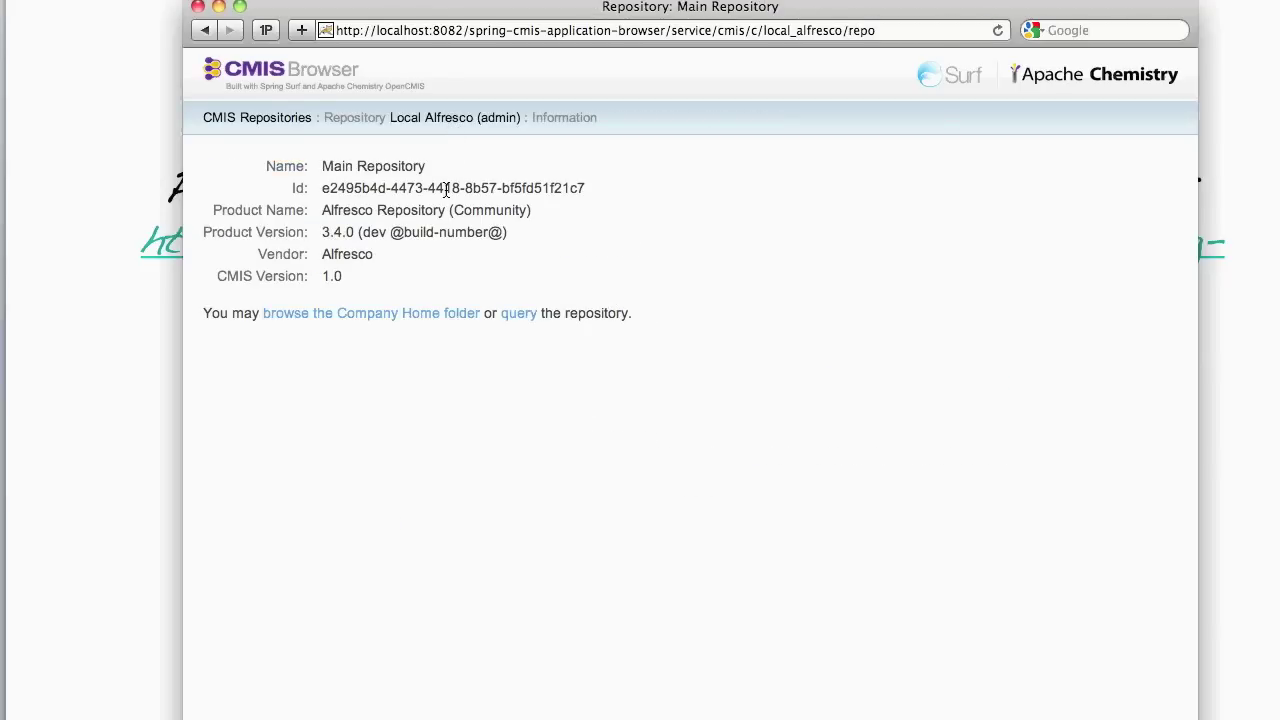
# - Run the sample cmis:document query in the Query Tool and page through results 11–40
pyautogui.click(519, 314)
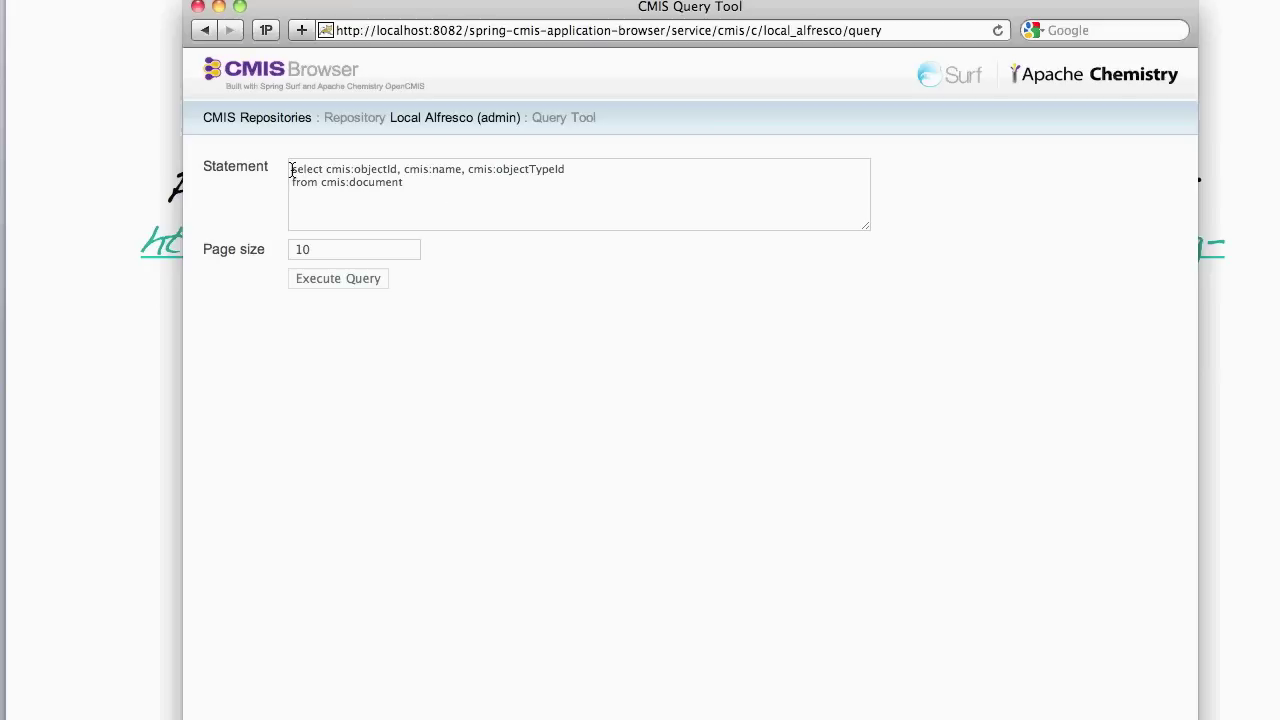
pyautogui.click(340, 280)
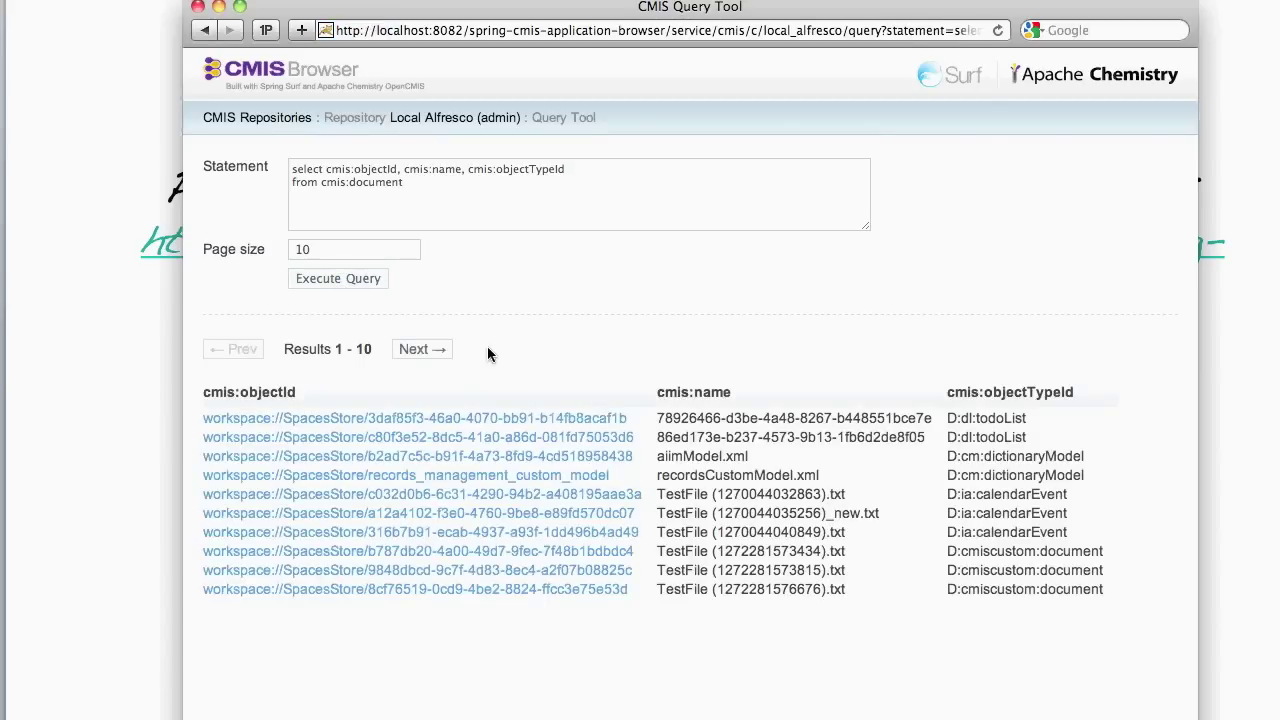
pyautogui.click(441, 350)
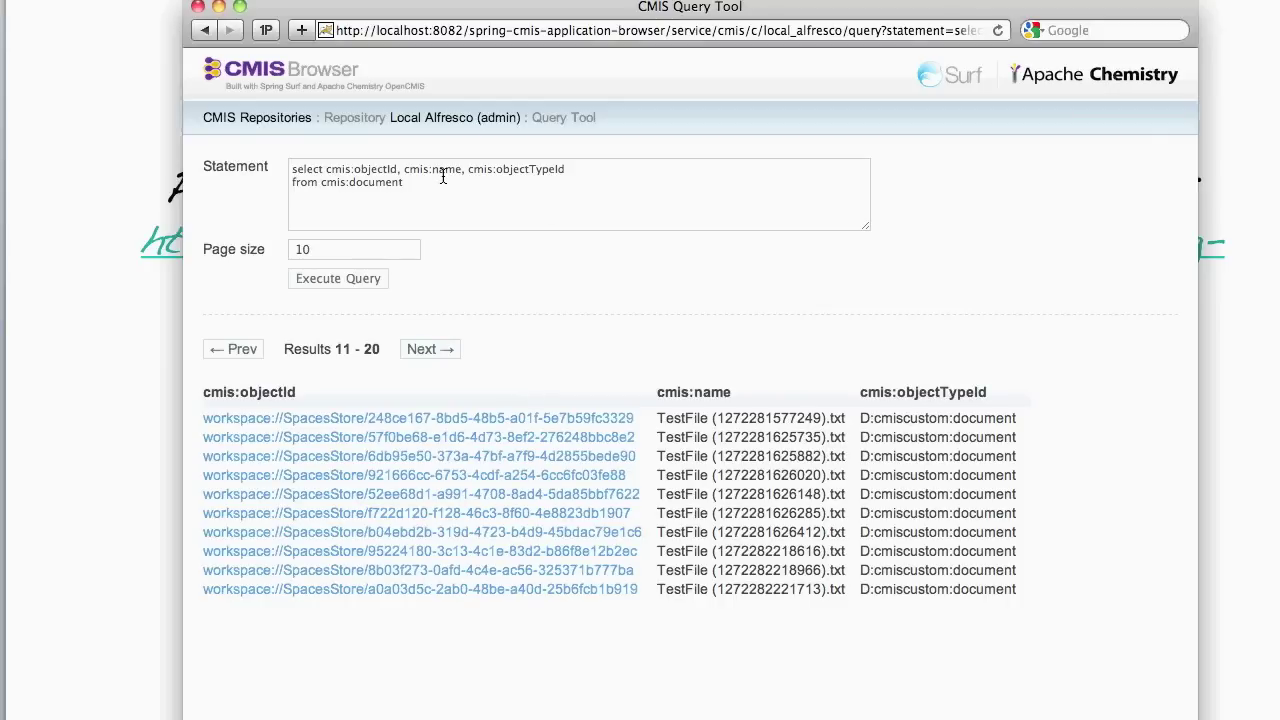
pyautogui.click(327, 170)
pyautogui.moveTo(333, 171); pyautogui.dragTo(582, 164)
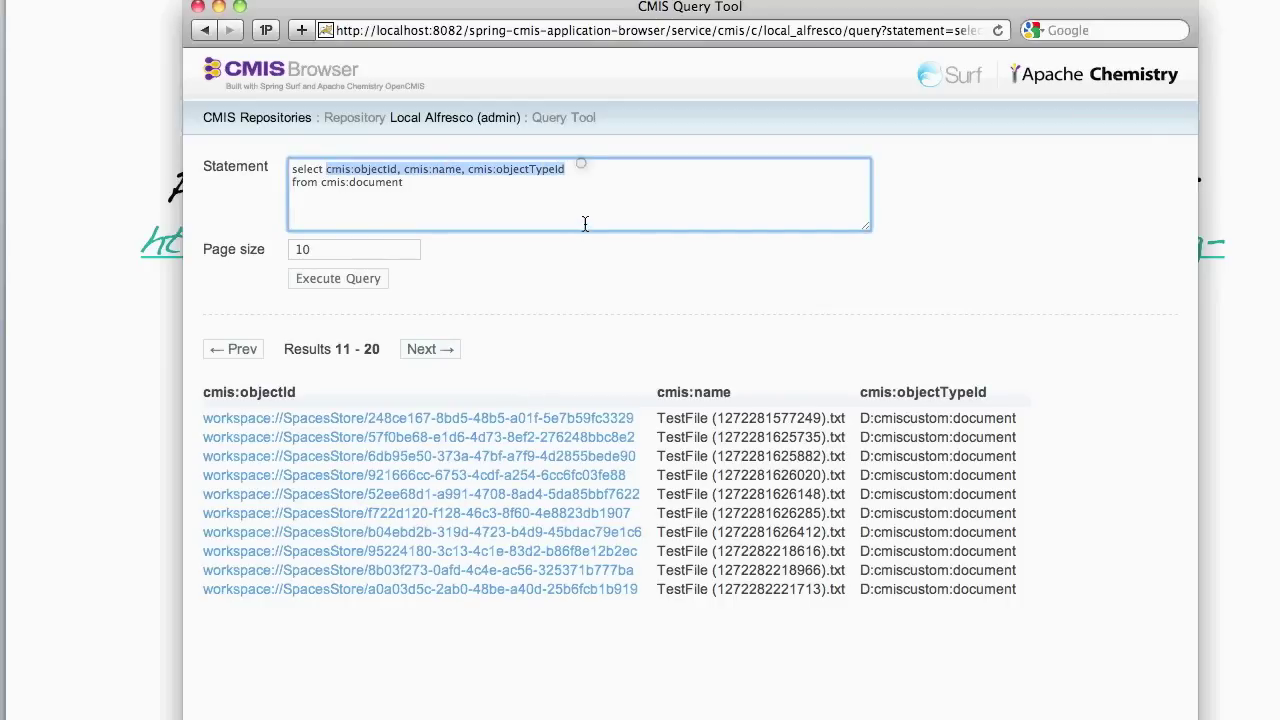
pyautogui.click(437, 348)
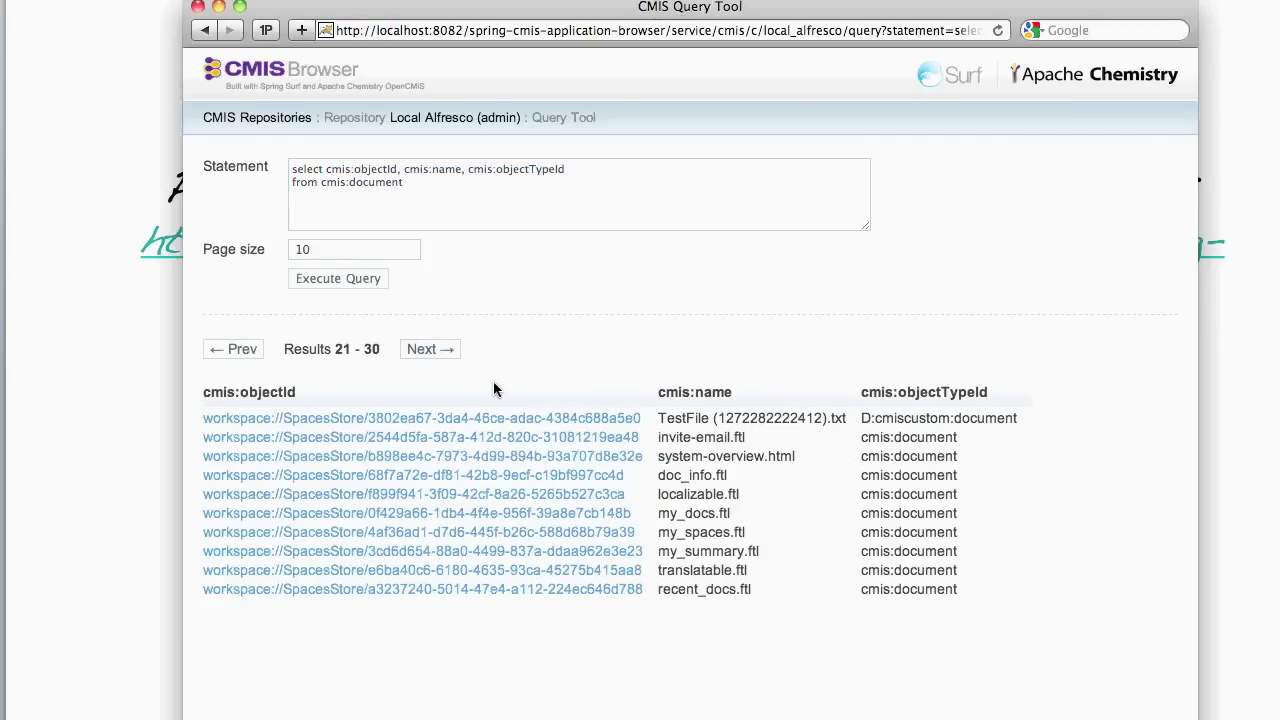
pyautogui.click(440, 350)
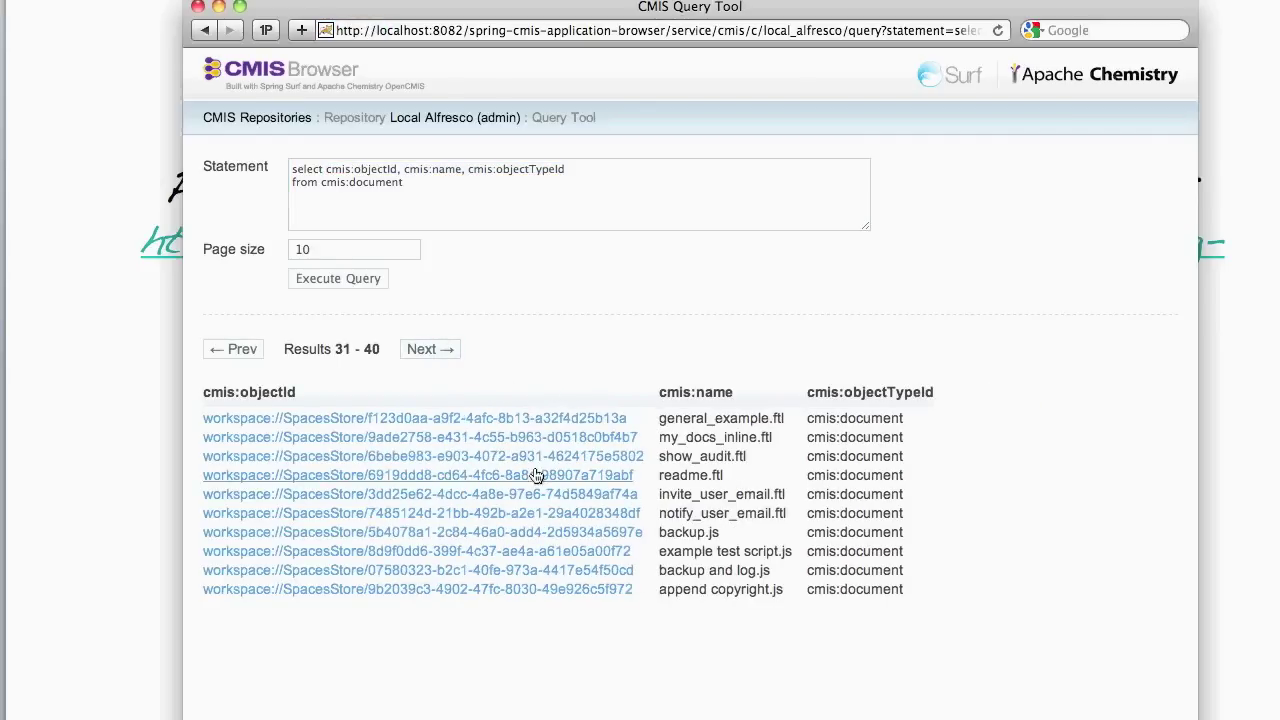
# - Open the details of readme.ftl from the query results
pyautogui.click(542, 475)
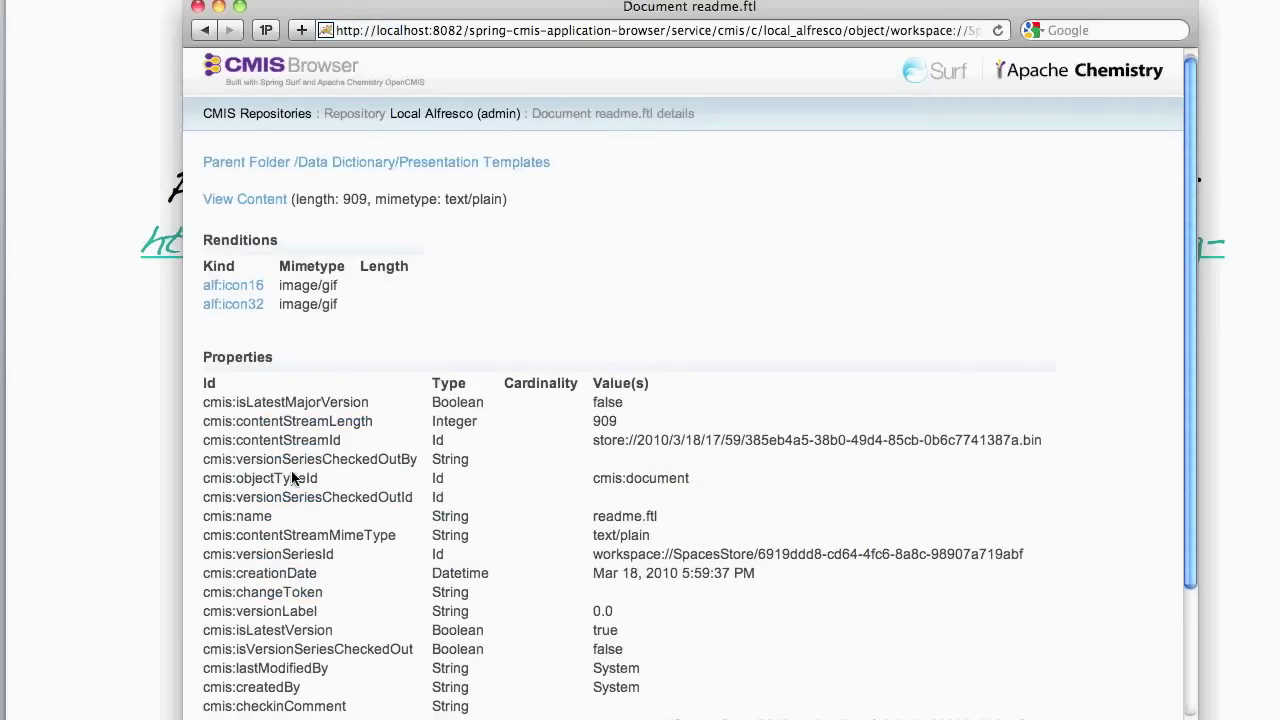
pyautogui.scroll(-4, 409, 510)
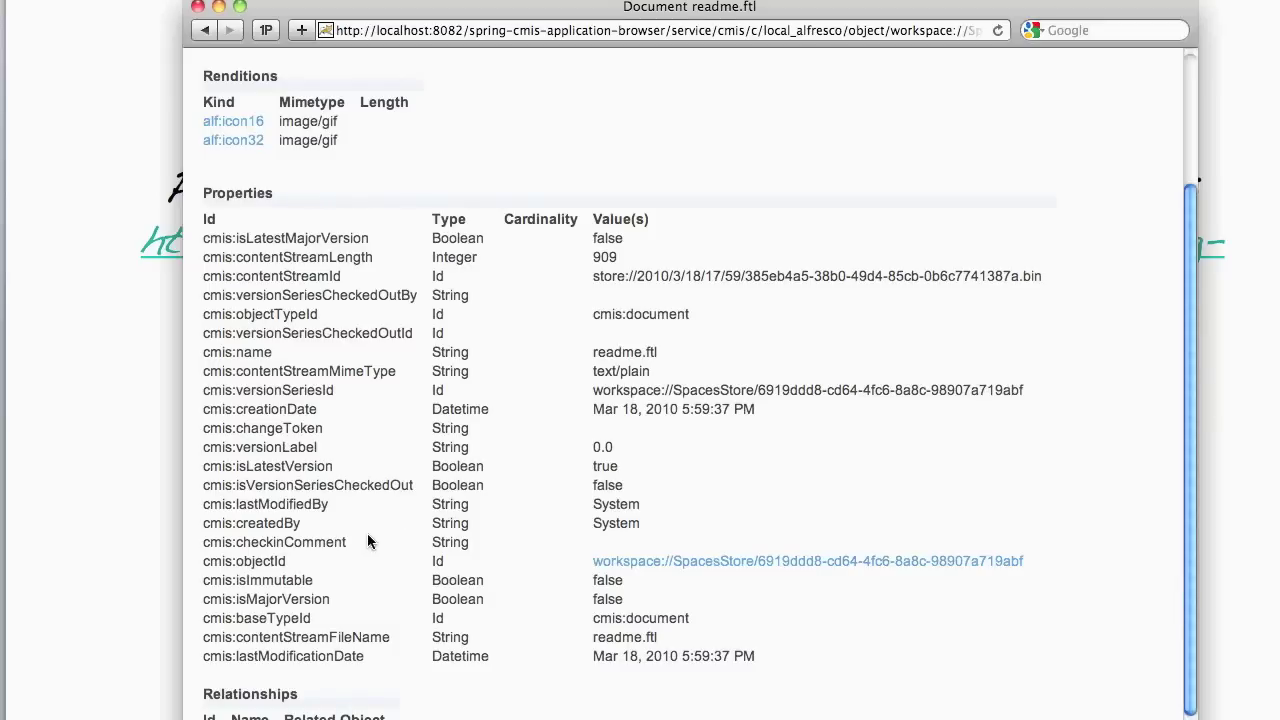
pyautogui.scroll(4, 432, 611)
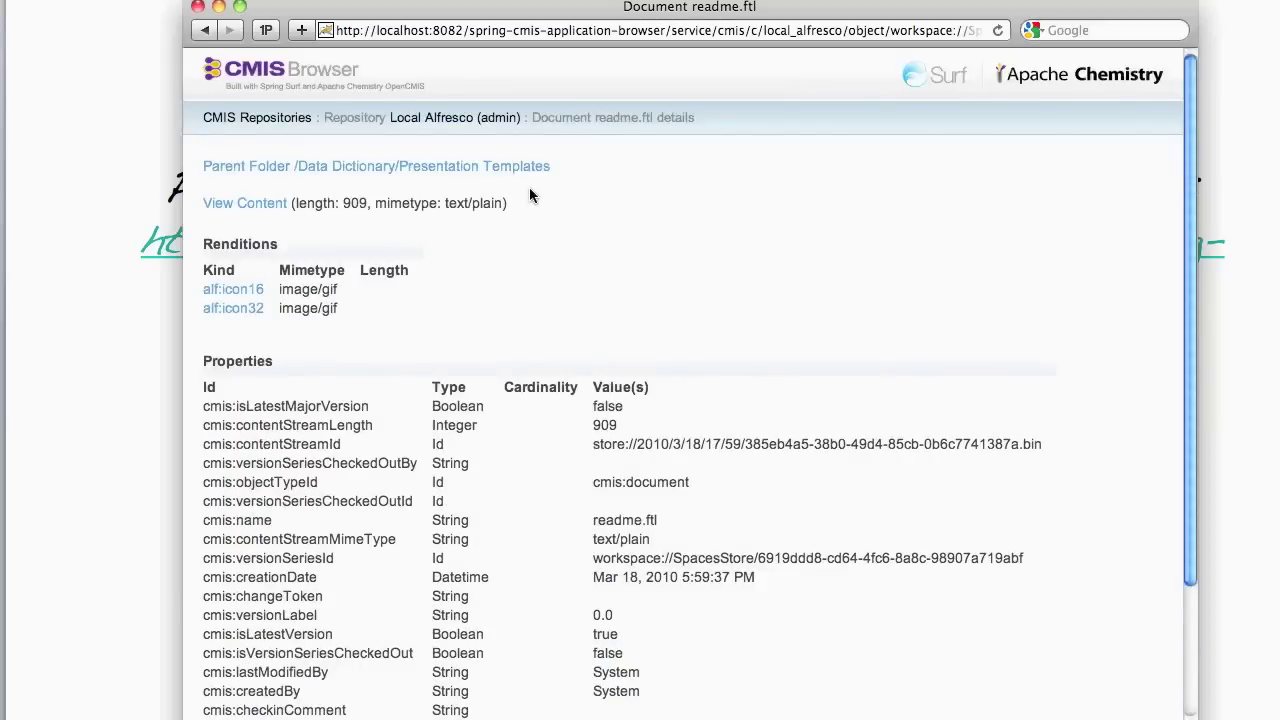
# - Back in the Query Tool, alias the statement's columns as id, name and type
pyautogui.click(208, 30)
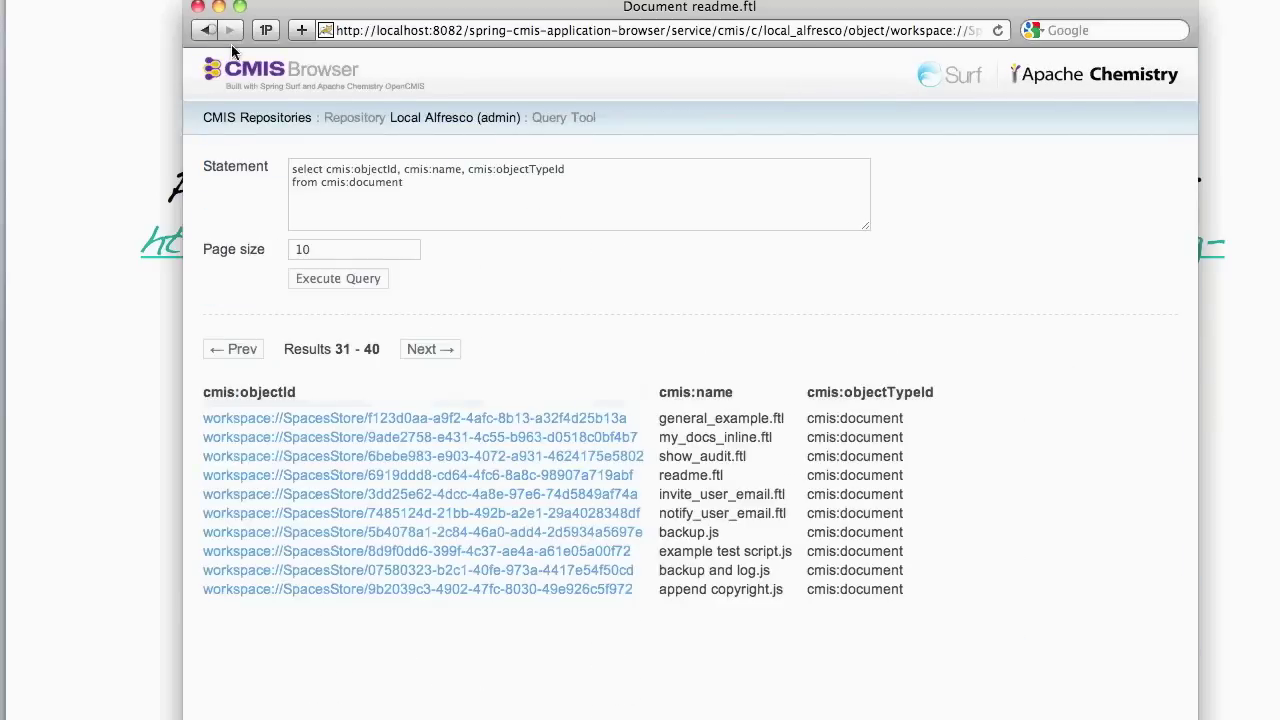
pyautogui.click(460, 188)
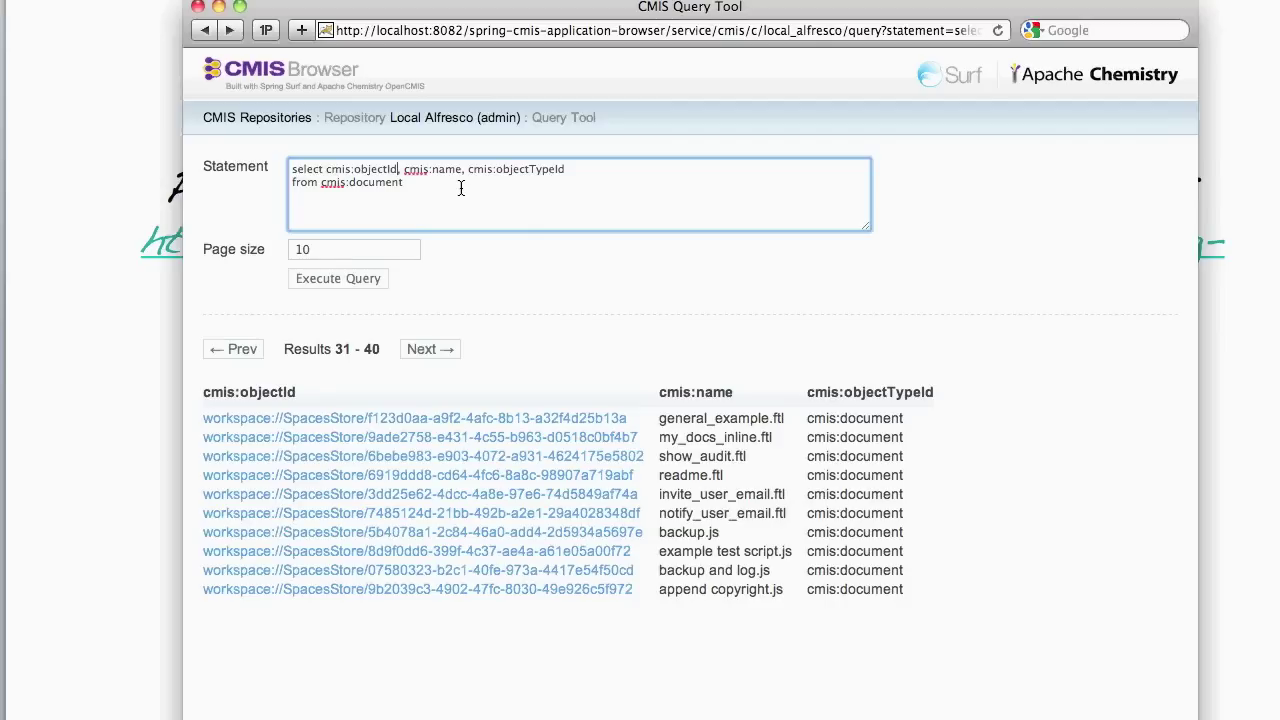
pyautogui.write('as ')
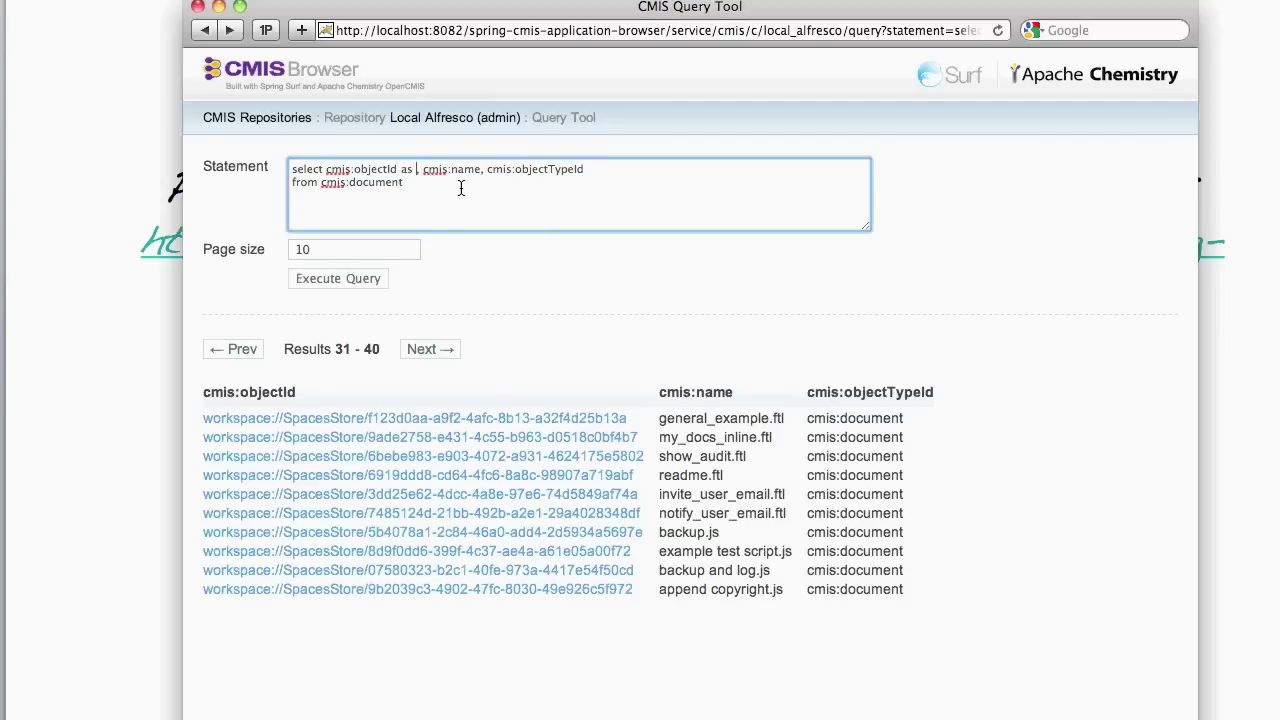
pyautogui.write('id,')
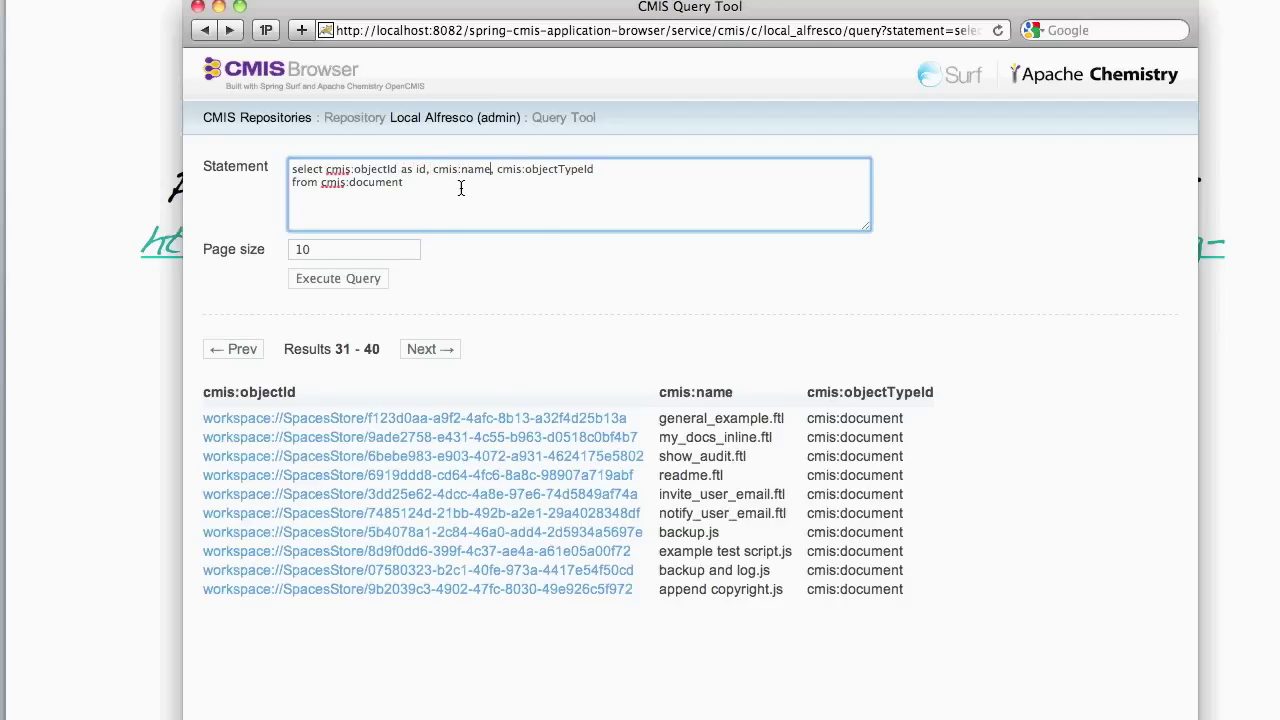
pyautogui.write(' cmis:name as name')
pyautogui.press('super+Right')
pyautogui.write('as ob')
pyautogui.press('BackSpace')
pyautogui.press('BackSpace')
pyautogui.write('id')
pyautogui.press('BackSpace')
pyautogui.press('BackSpace')
pyautogui.write('type')
# - Add the filter where name like 'open%' and execute the query
pyautogui.press('Down')
pyautogui.press('Return')
pyautogui.write('where')
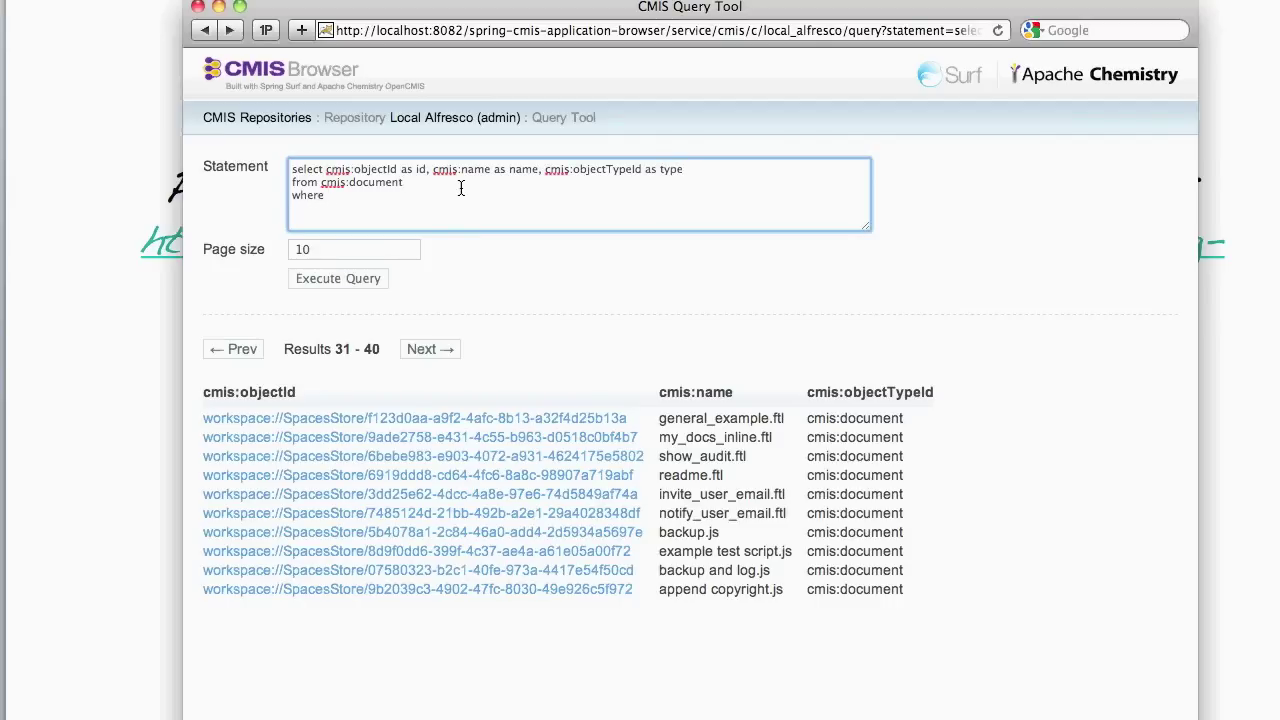
pyautogui.write(" name like 'open%'")
pyautogui.click(336, 278)
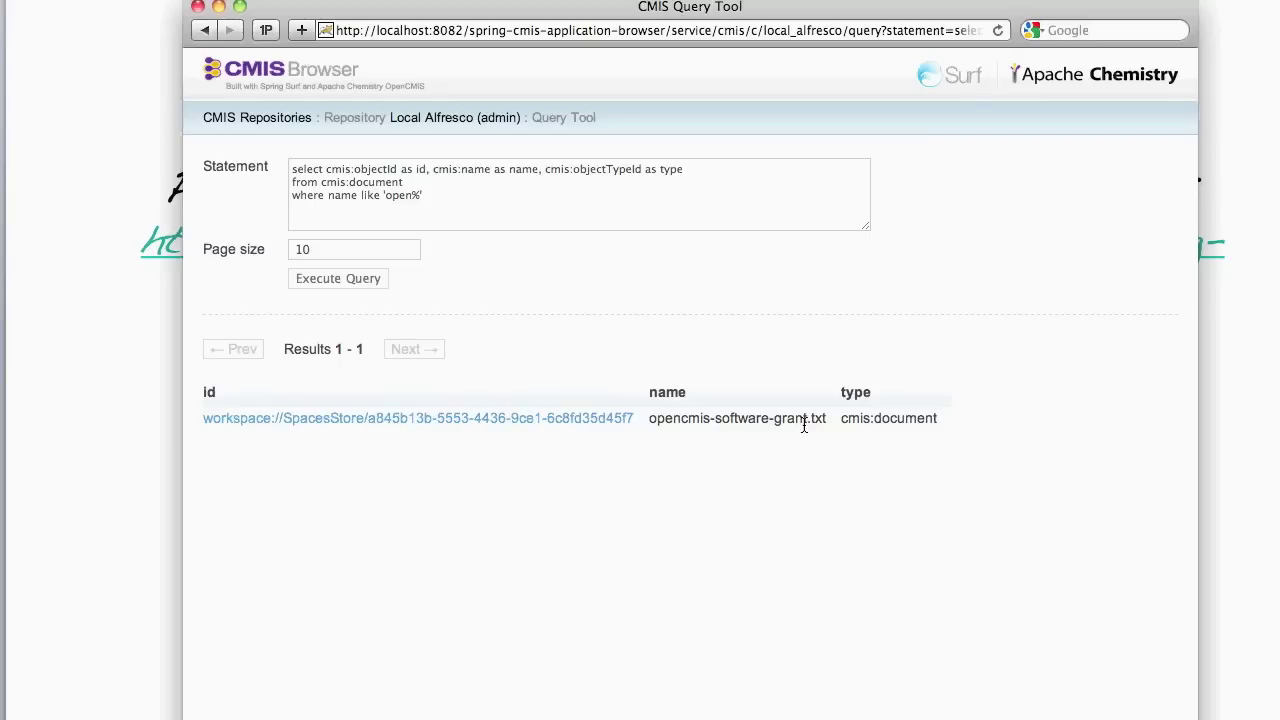
# - Open opencmis-software-grant.txt, read its License Agreement text, and return to its details
pyautogui.click(507, 419)
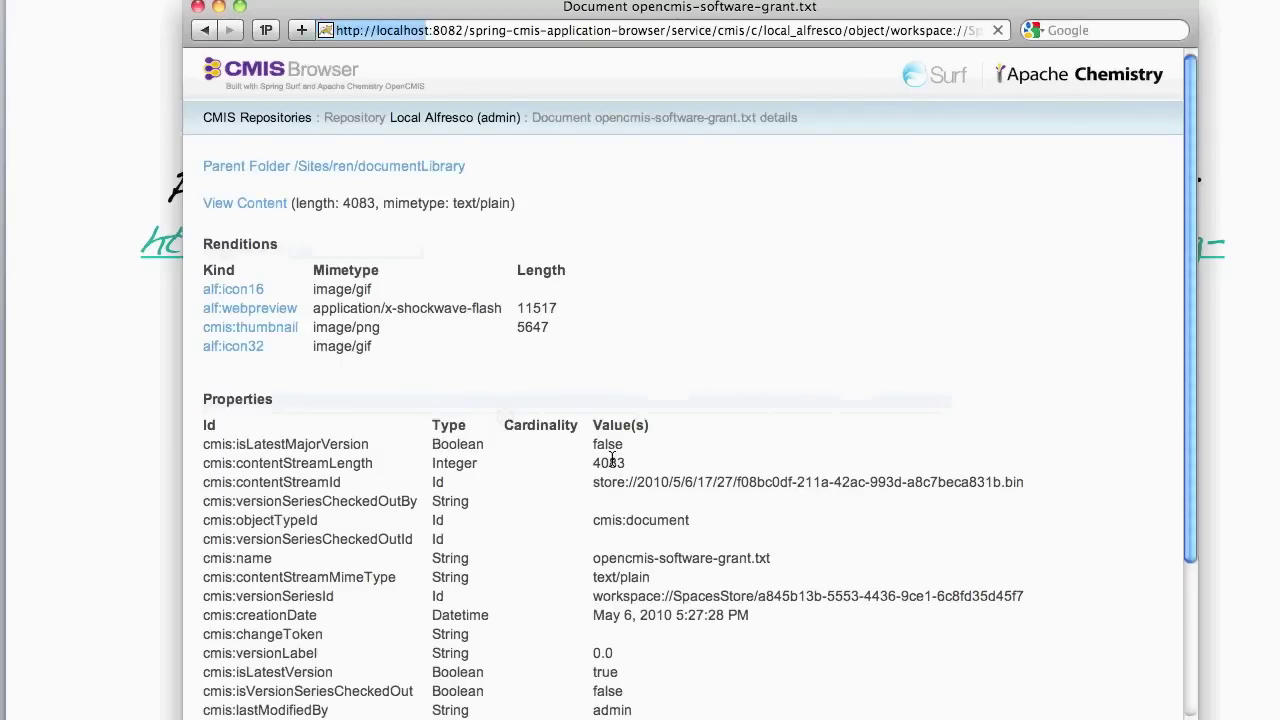
pyautogui.scroll(-3, 606, 455)
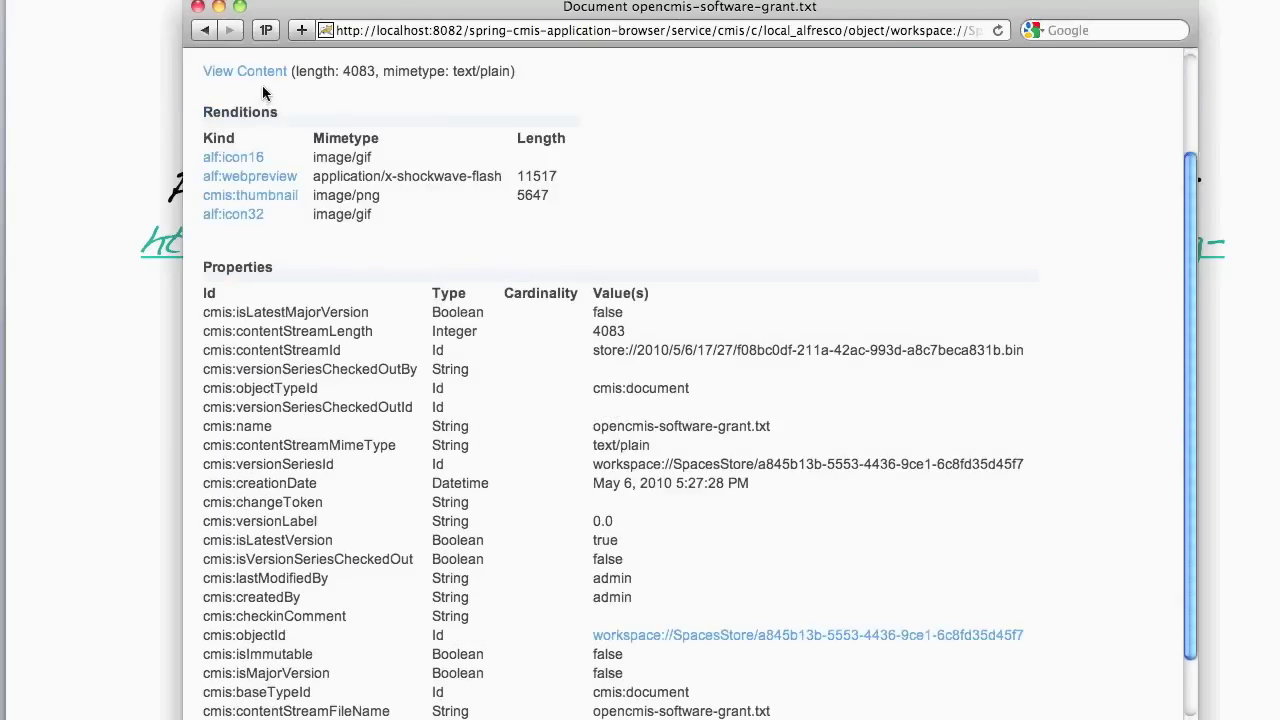
pyautogui.click(245, 72)
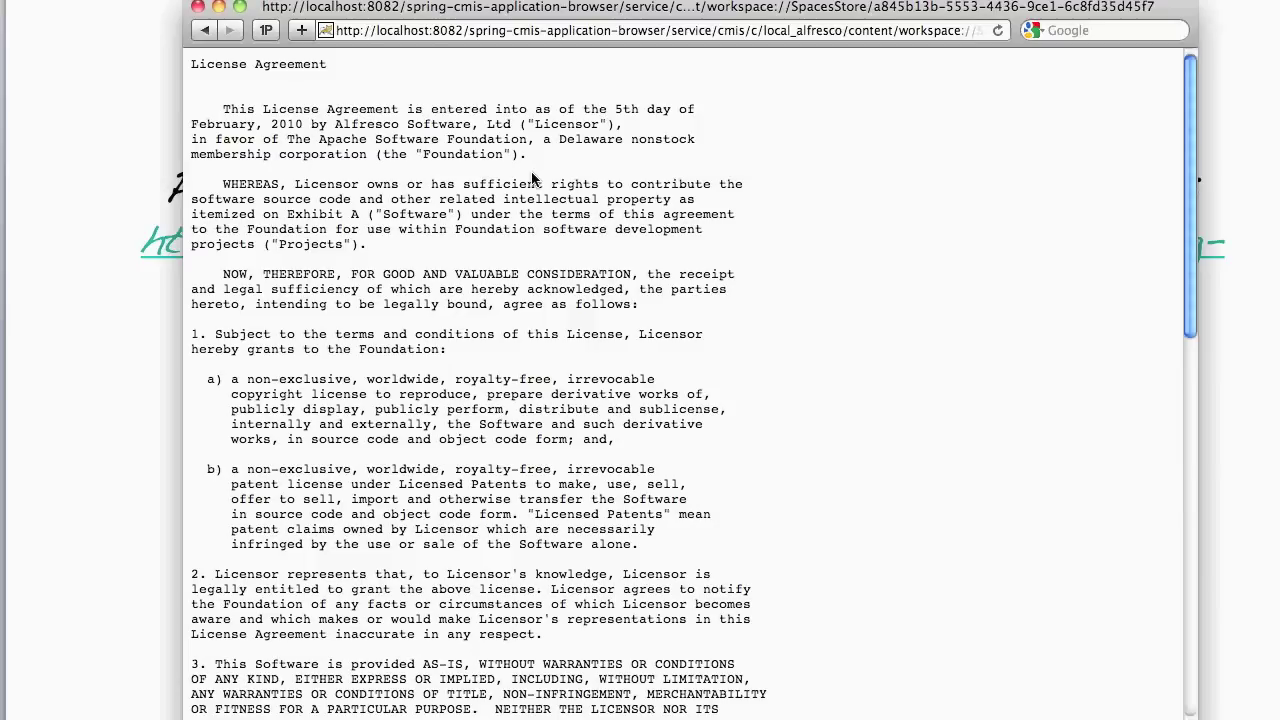
pyautogui.click(205, 30)
pyautogui.scroll(3, 325, 203)
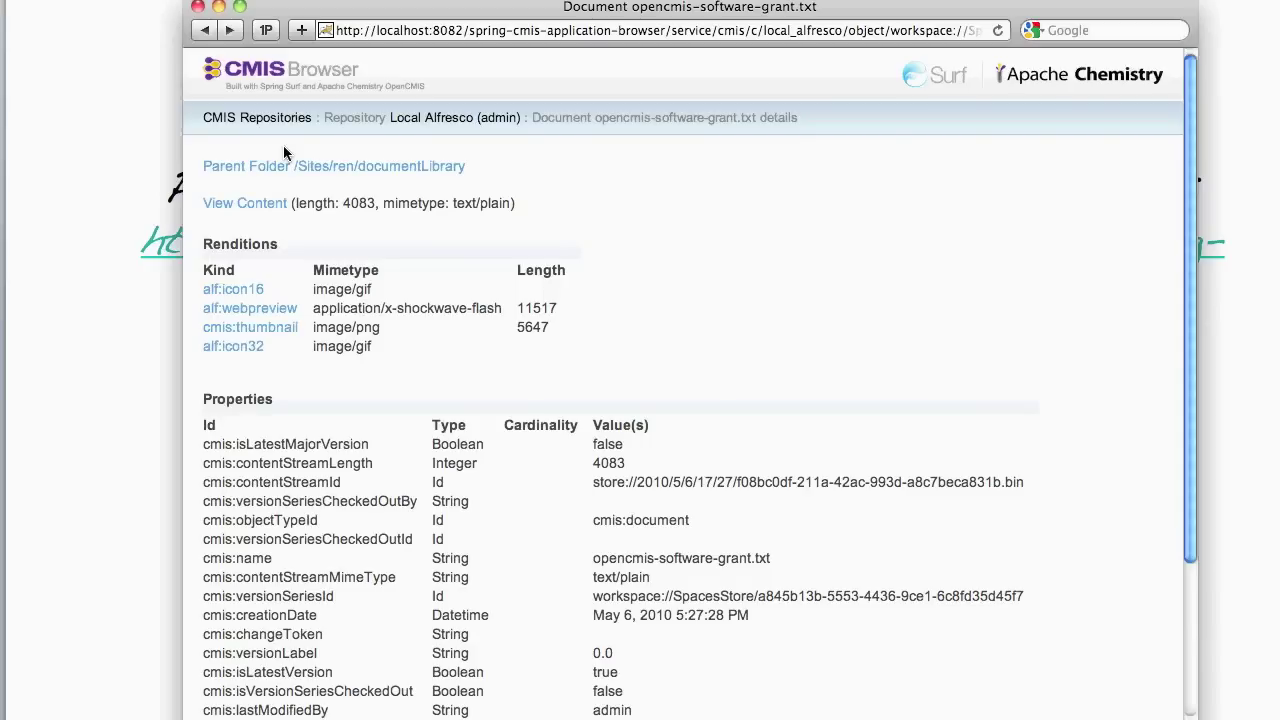
pyautogui.click(255, 118)
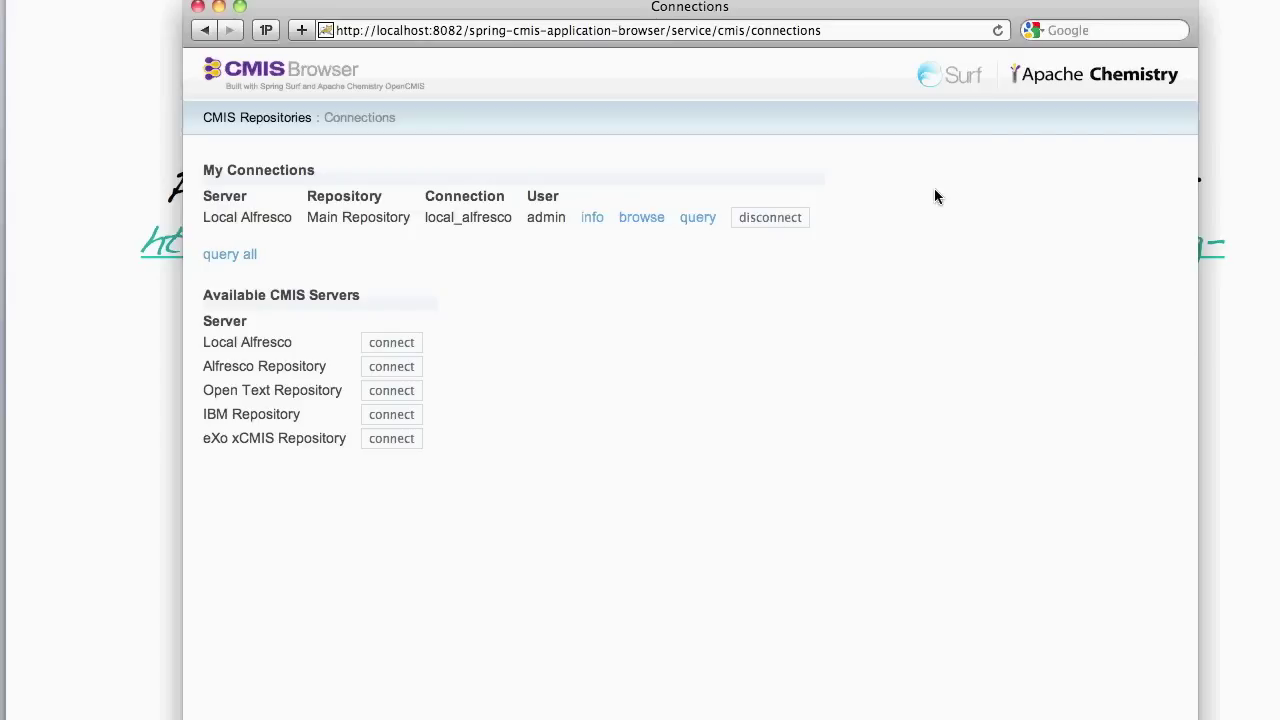
pyautogui.moveTo(186, 214)
pyautogui.mouseDown()
pyautogui.moveTo(840, 216)
pyautogui.moveTo(588, 234)
pyautogui.moveTo(204, 214)
pyautogui.mouseUp()
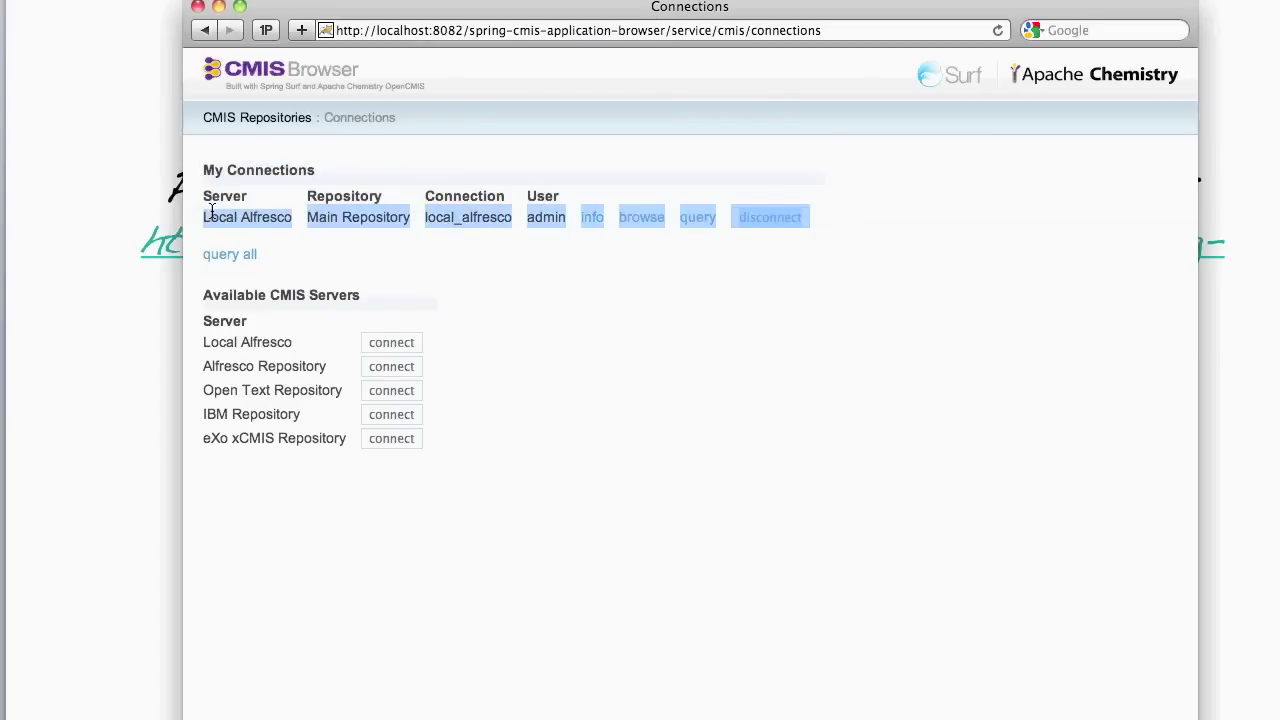
pyautogui.click(520, 274)
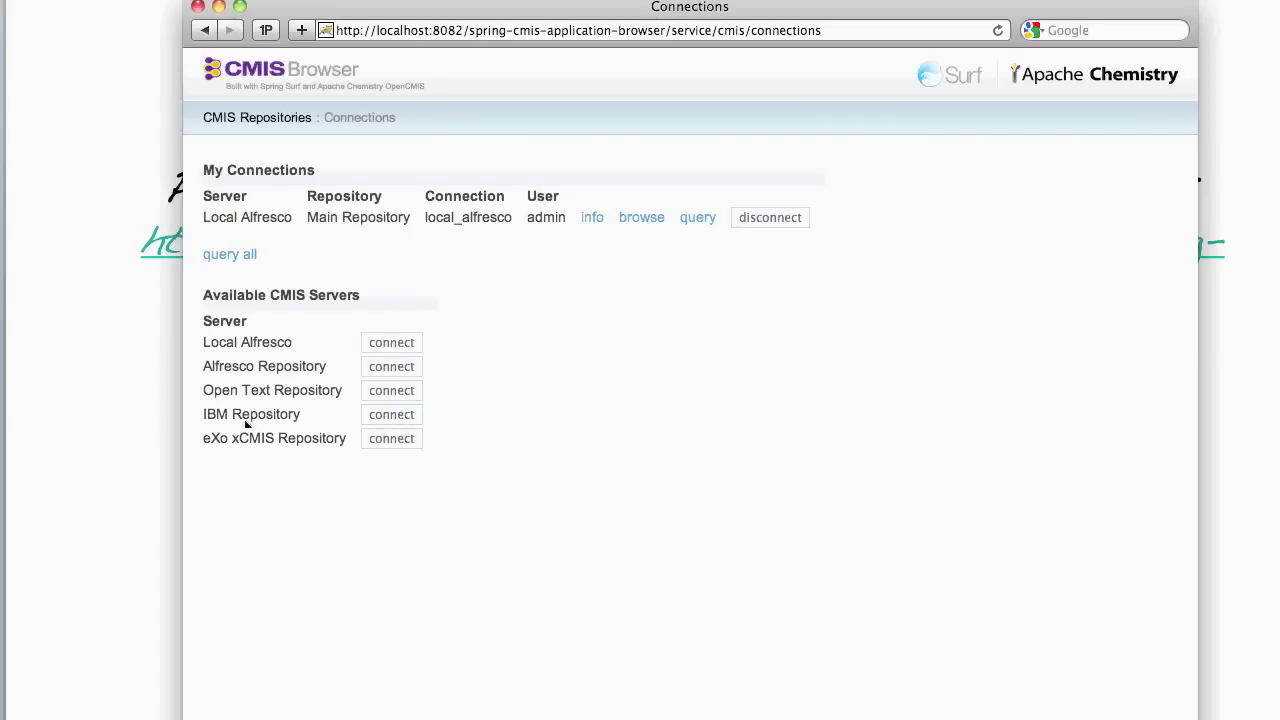
# - Connect to the IBM Repository and browse its / root folder
pyautogui.click(383, 417)
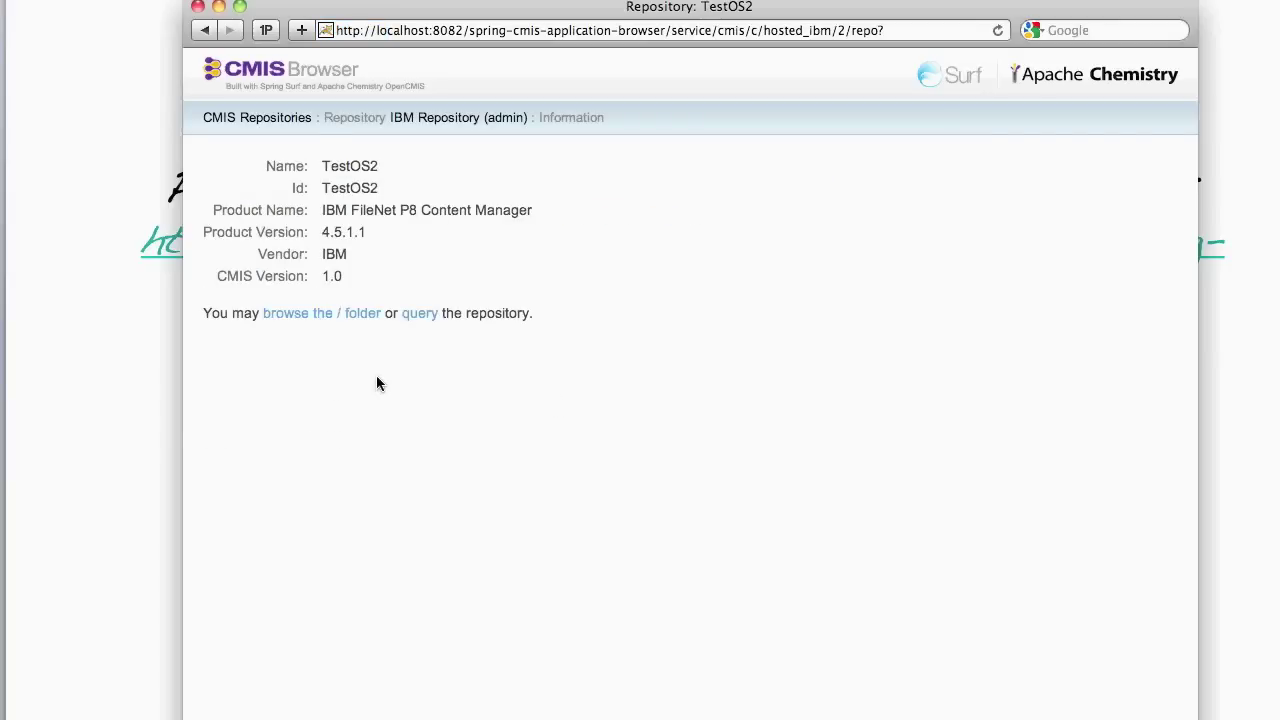
pyautogui.click(339, 316)
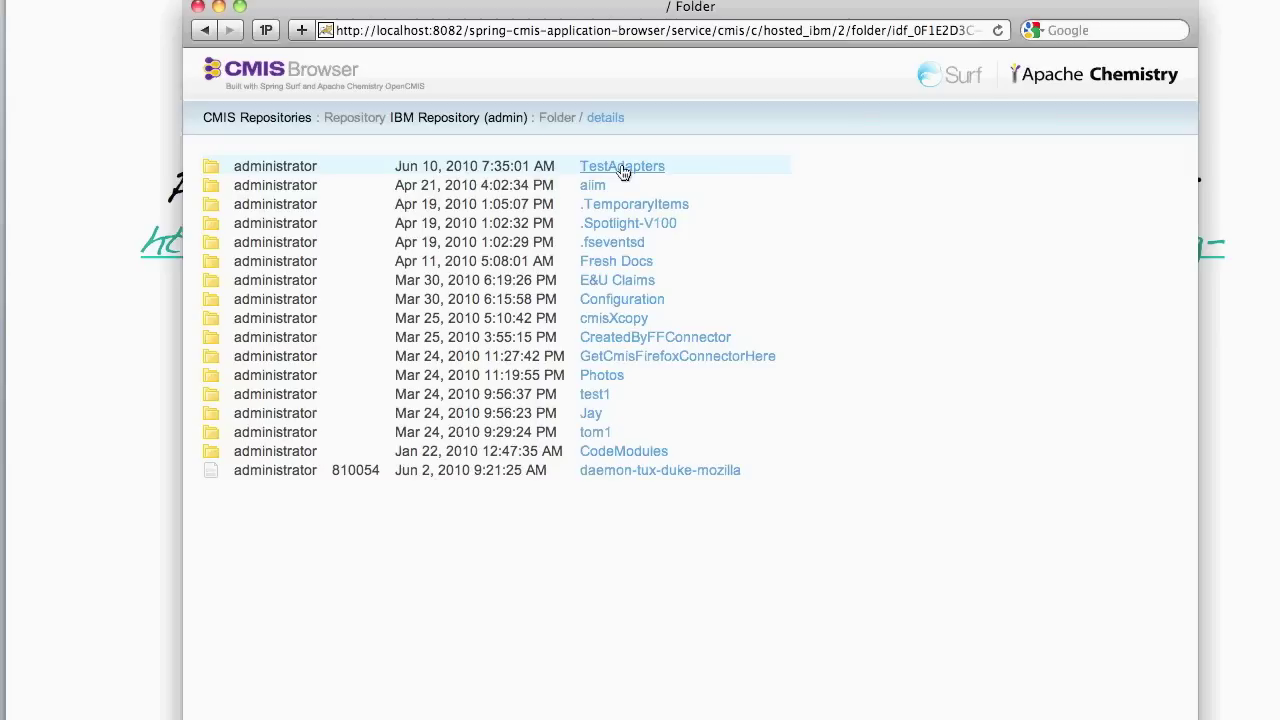
# - Open Flower.png from the IBM Repository's Fresh Docs folder
pyautogui.click(614, 262)
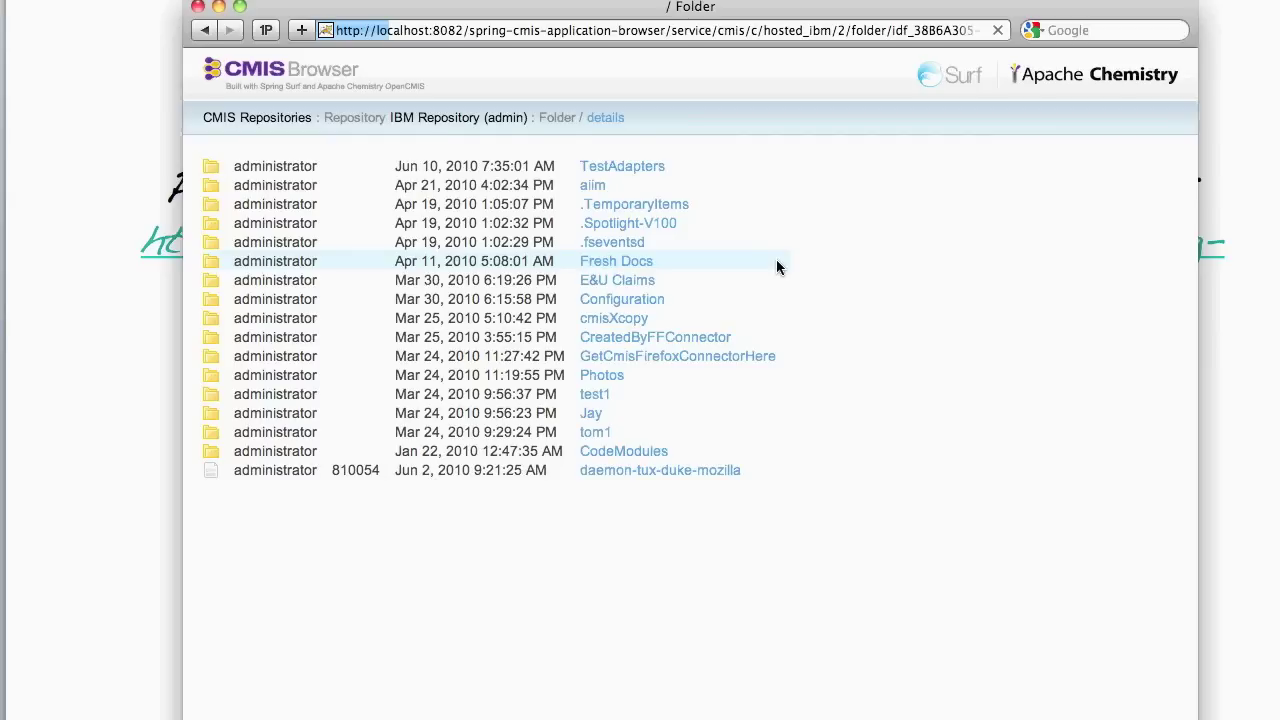
pyautogui.scroll(-1, 612, 465)
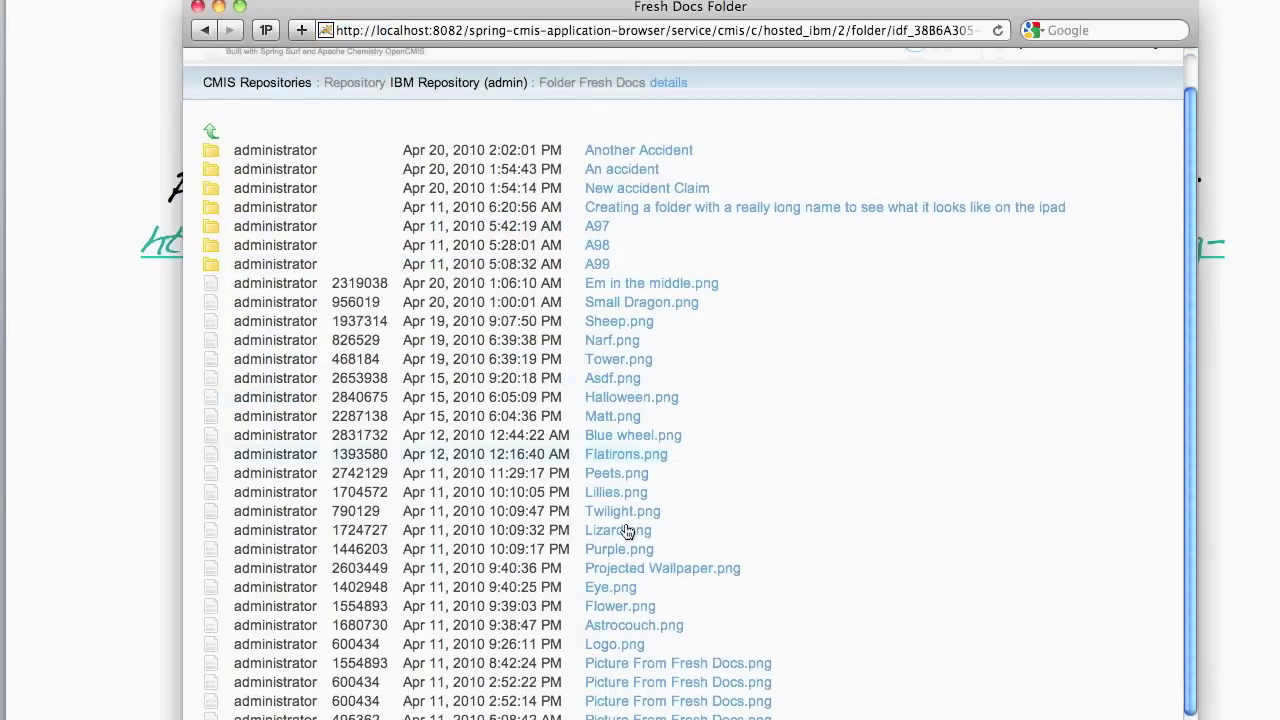
pyautogui.click(620, 607)
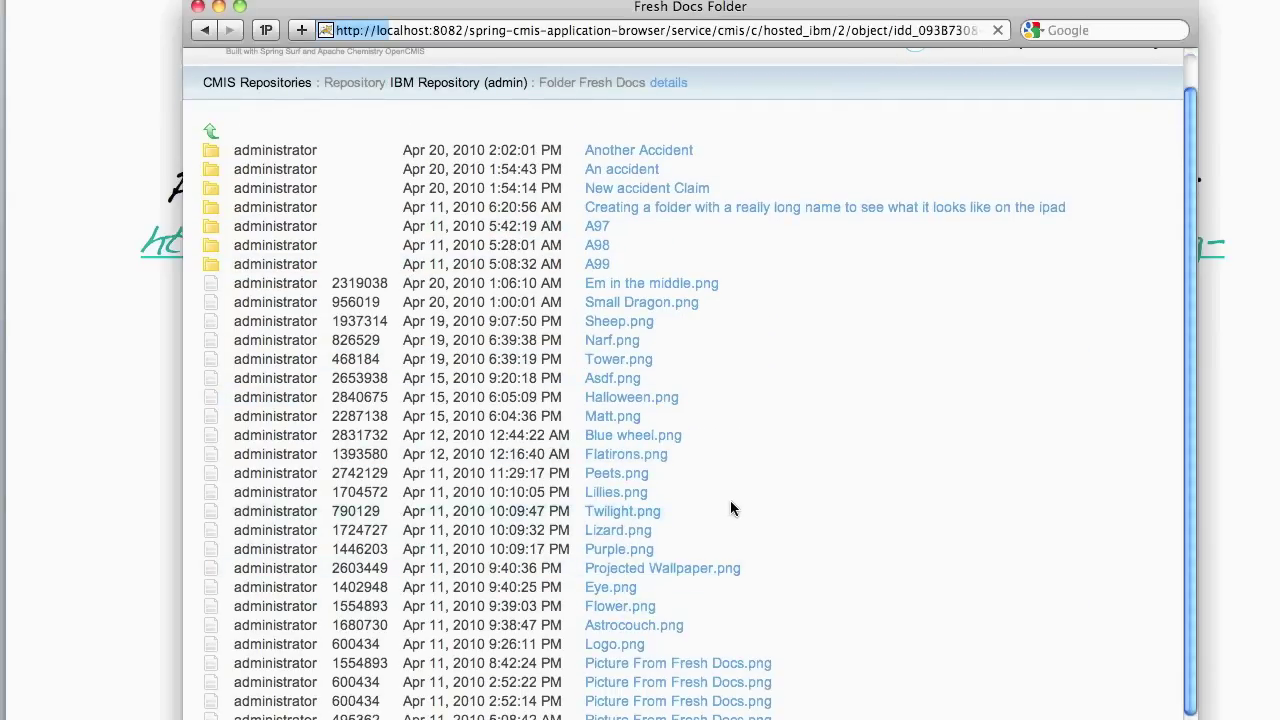
# - Review Flower.png's properties like ClassificationStatus and Owner, then view its dahlia image
pyautogui.scroll(-10, 307, 352)
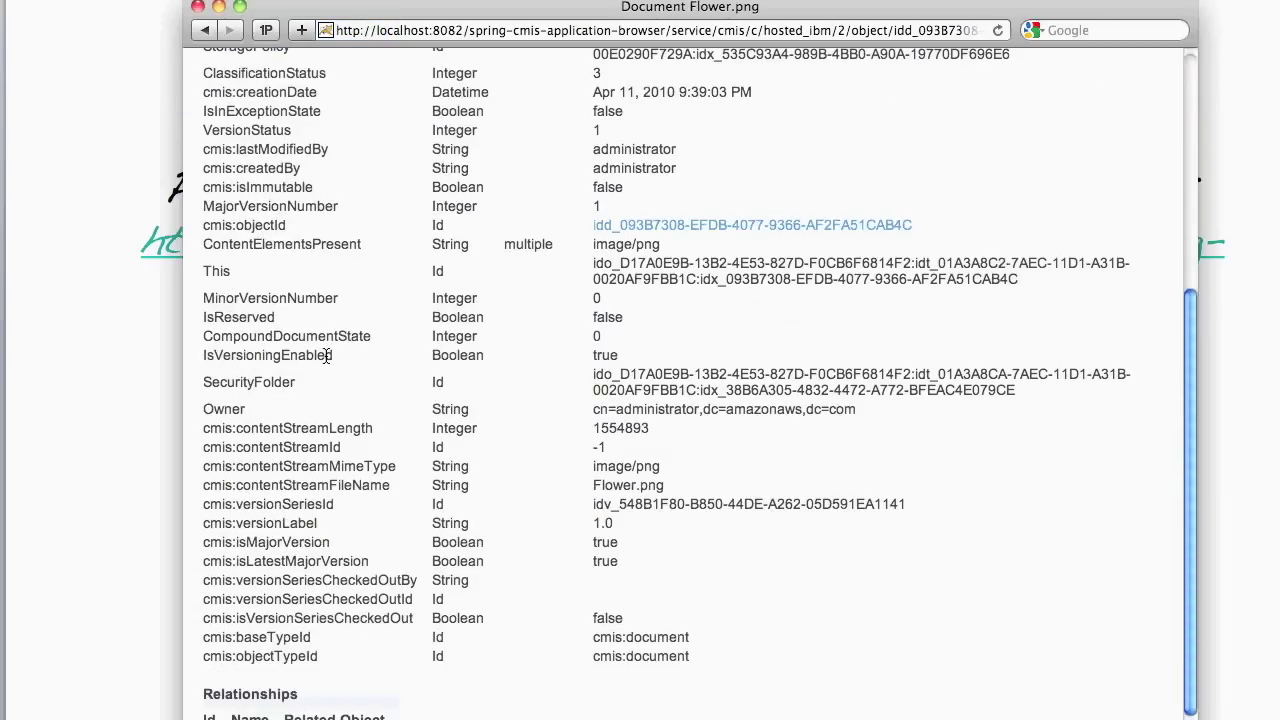
pyautogui.scroll(10, 326, 355)
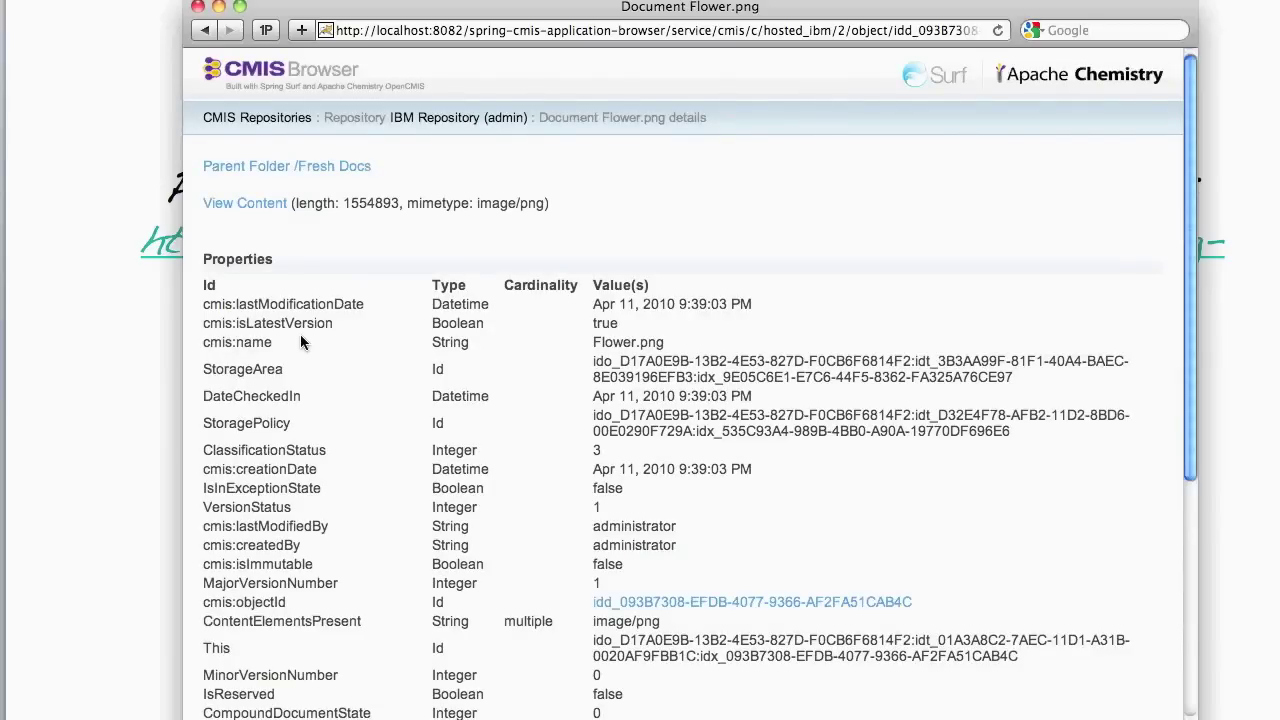
pyautogui.scroll(-4, 320, 345)
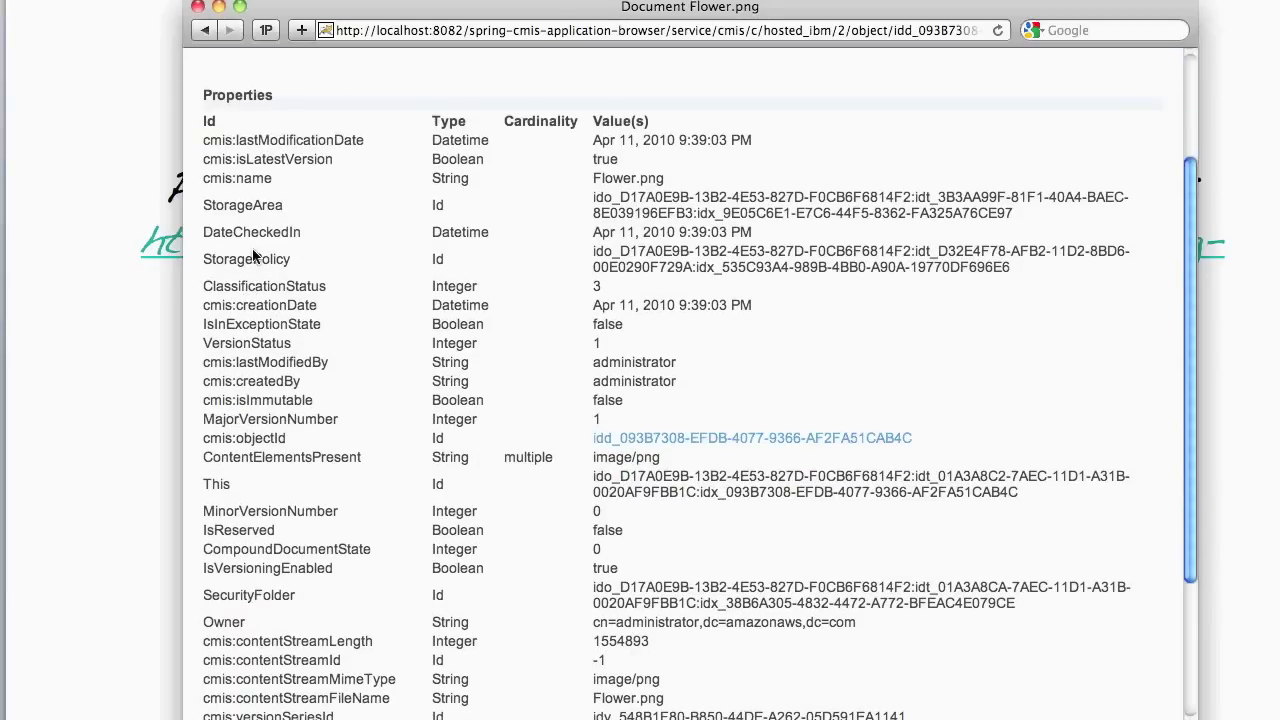
pyautogui.doubleClick(265, 288)
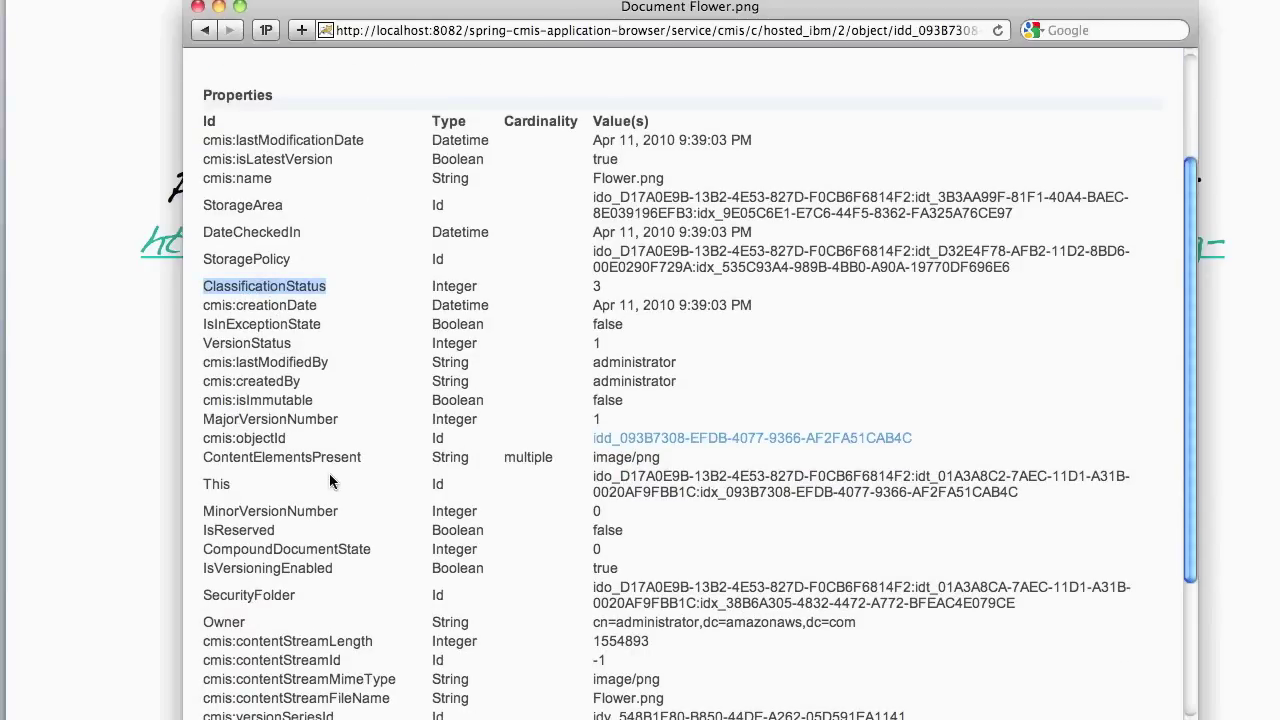
pyautogui.scroll(-3, 247, 490)
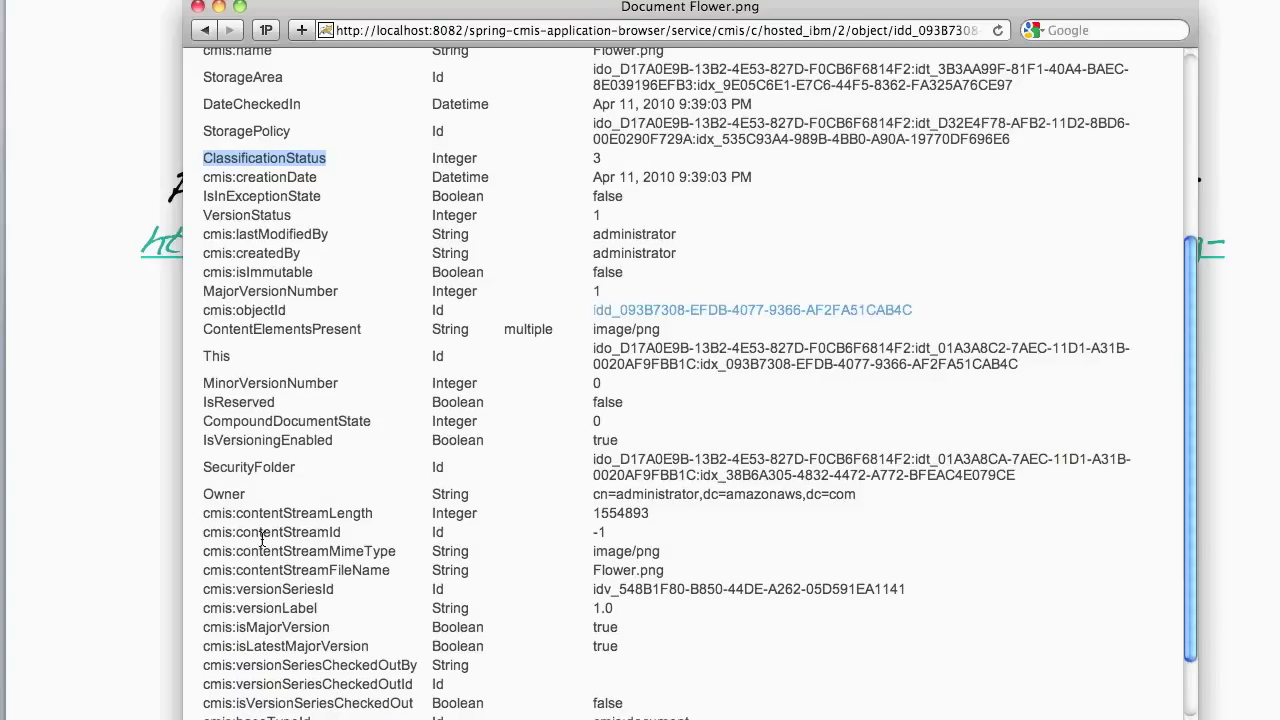
pyautogui.doubleClick(218, 493)
pyautogui.scroll(7, 324, 454)
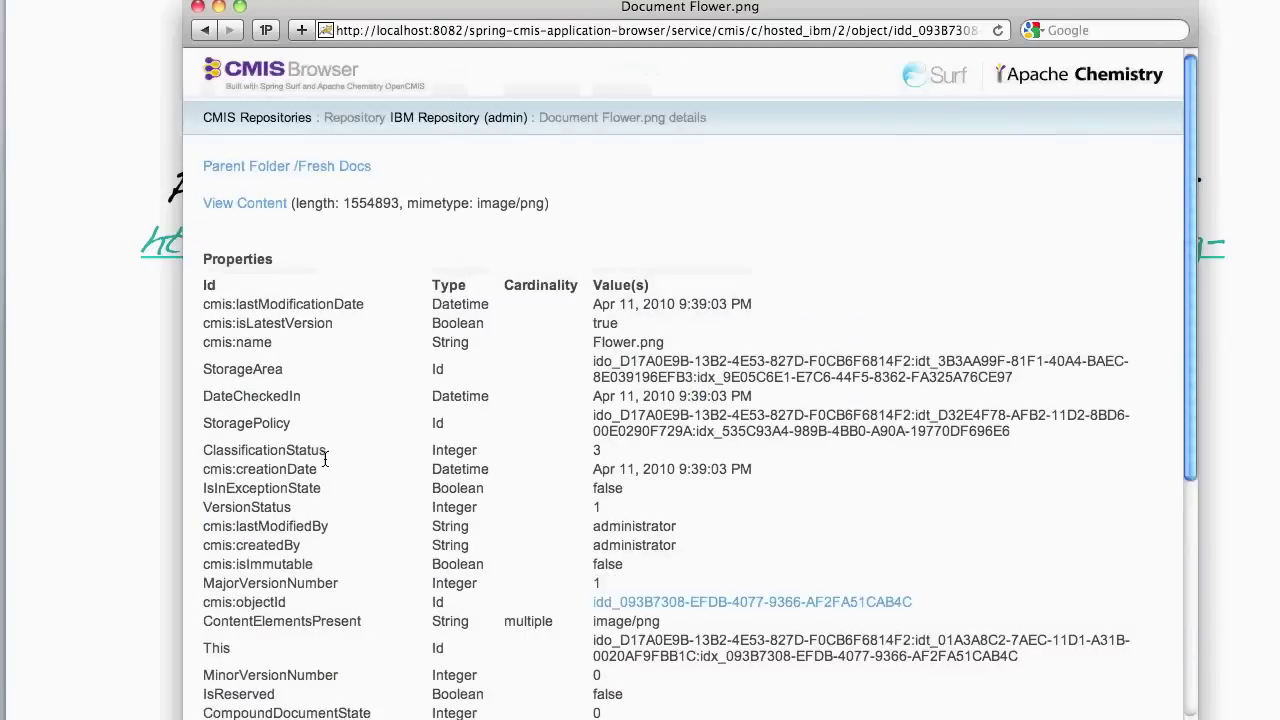
pyautogui.click(240, 204)
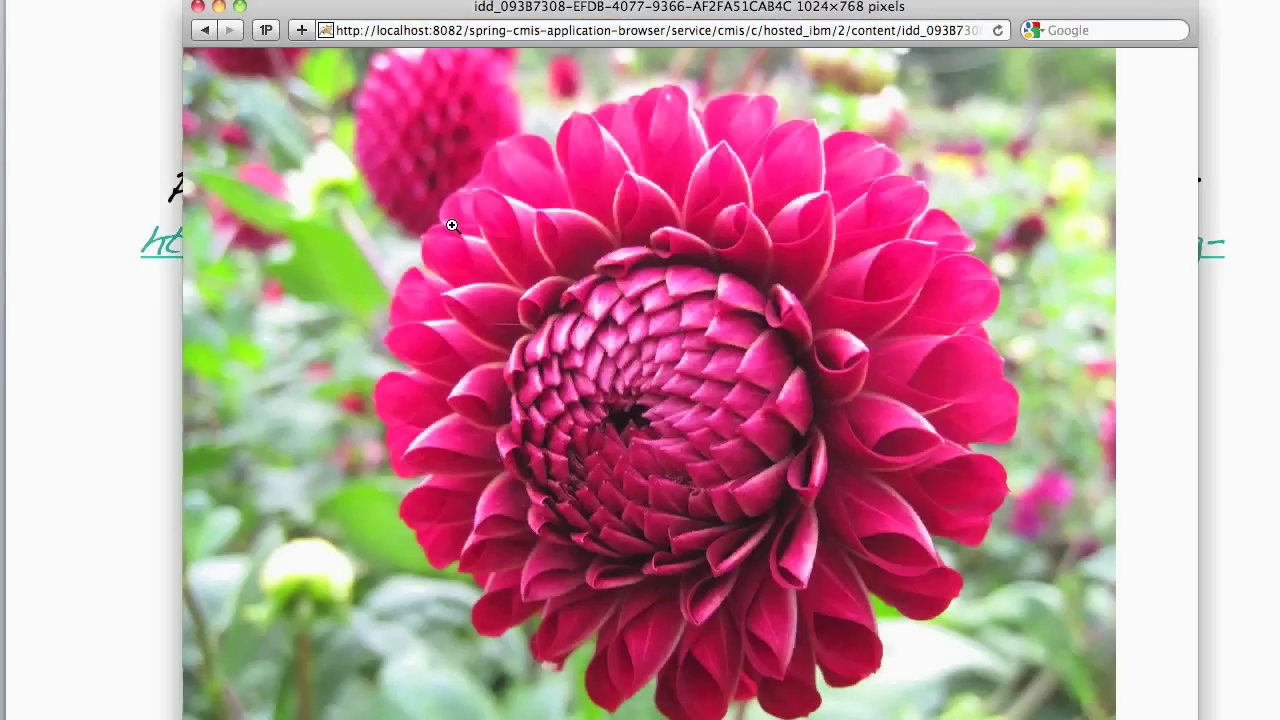
pyautogui.click(204, 31)
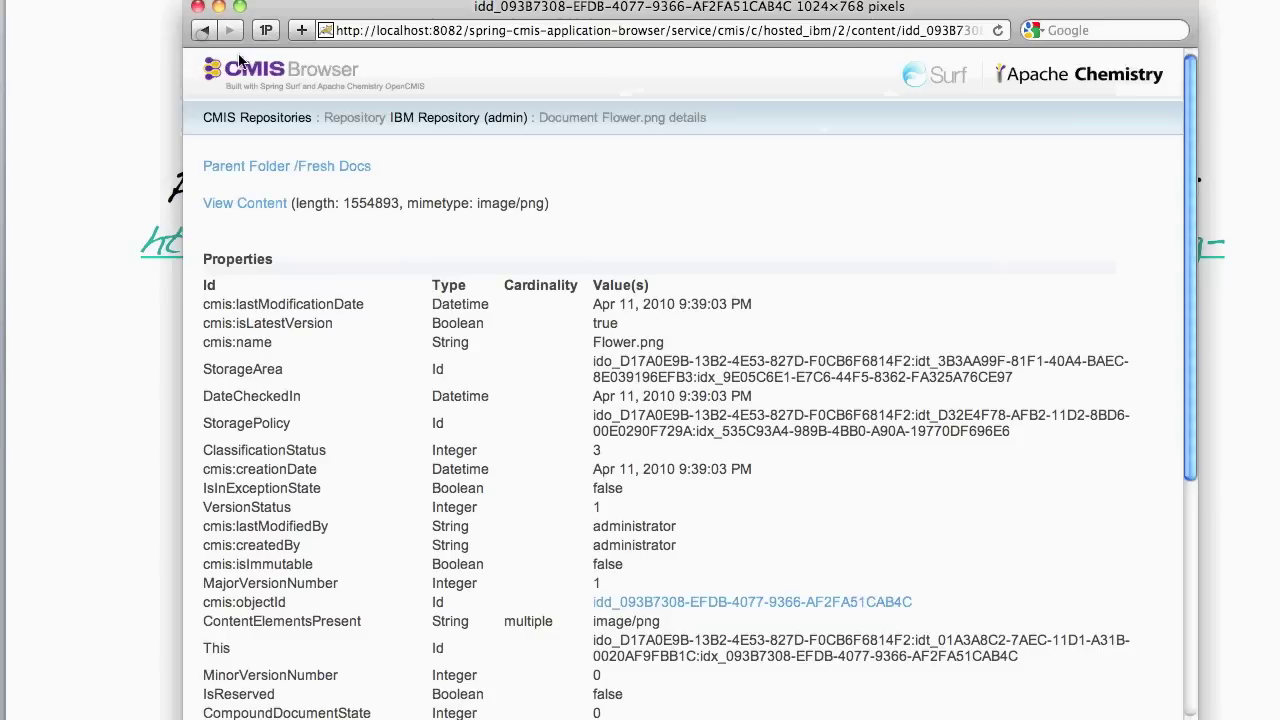
# - Browse Local Alfresco's Sites folder, then return to the connections list and disconnect Local Alfresco
pyautogui.click(268, 121)
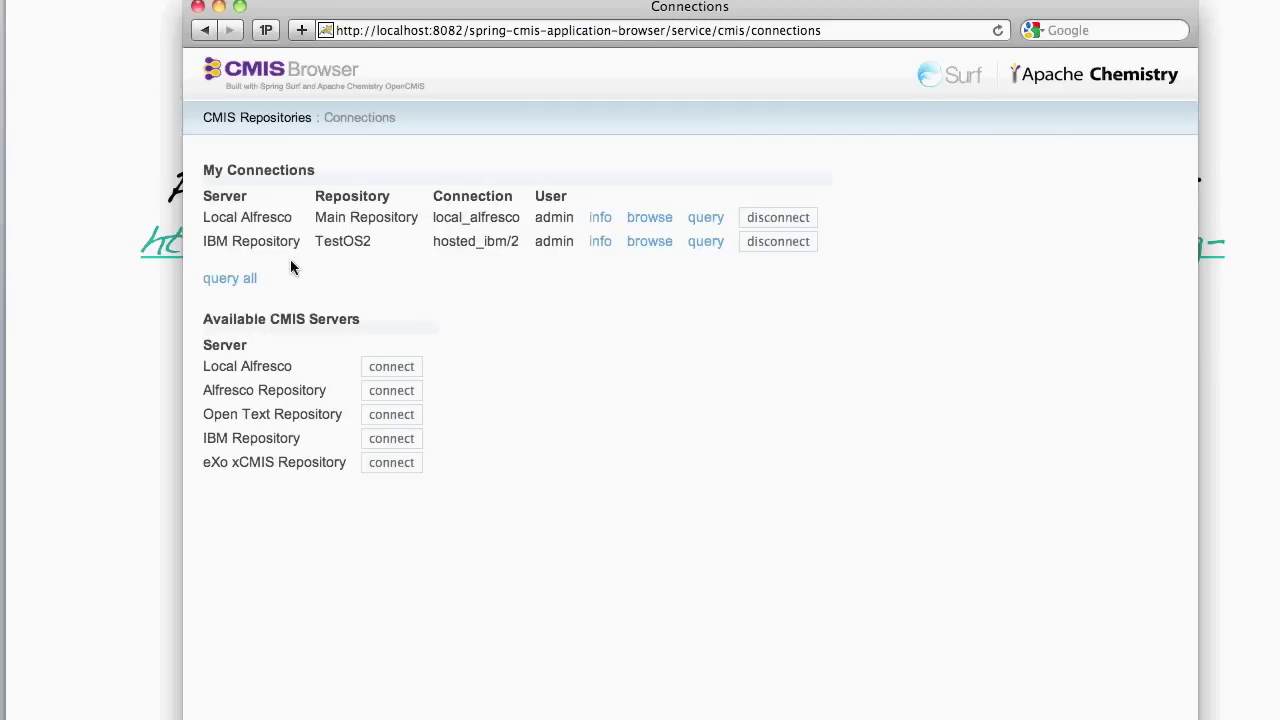
pyautogui.click(656, 220)
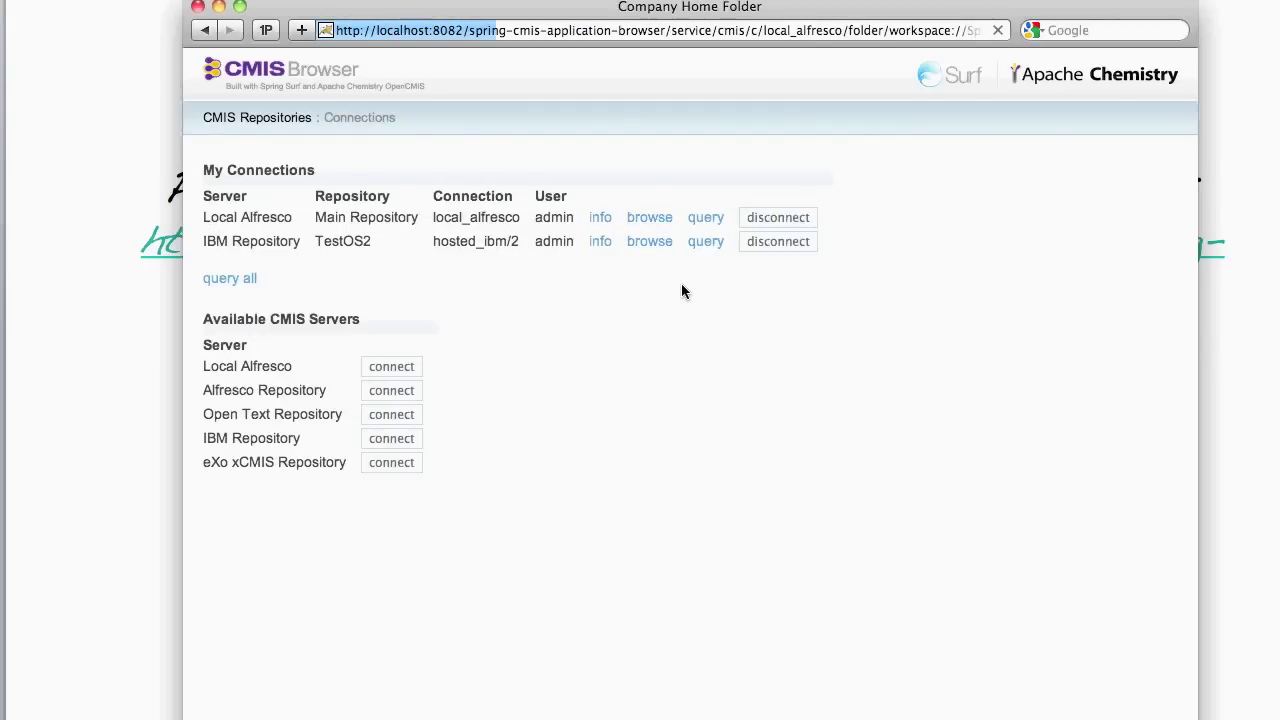
pyautogui.click(538, 166)
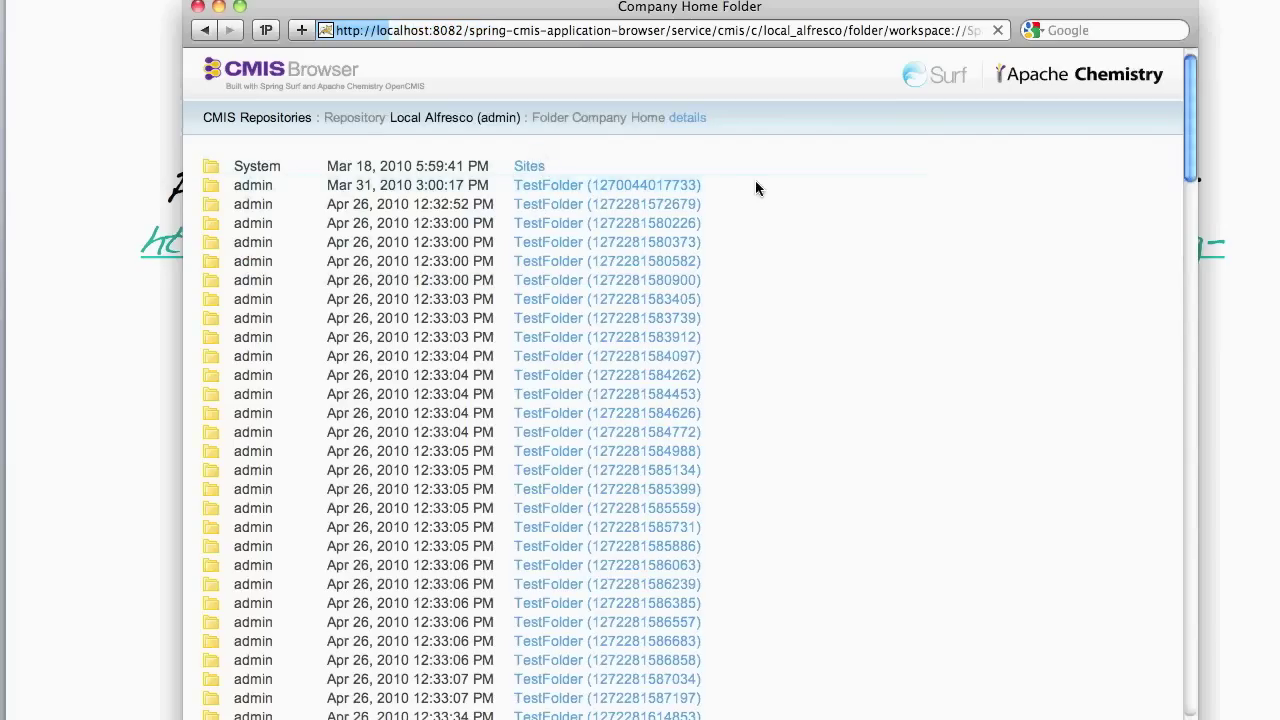
pyautogui.click(268, 118)
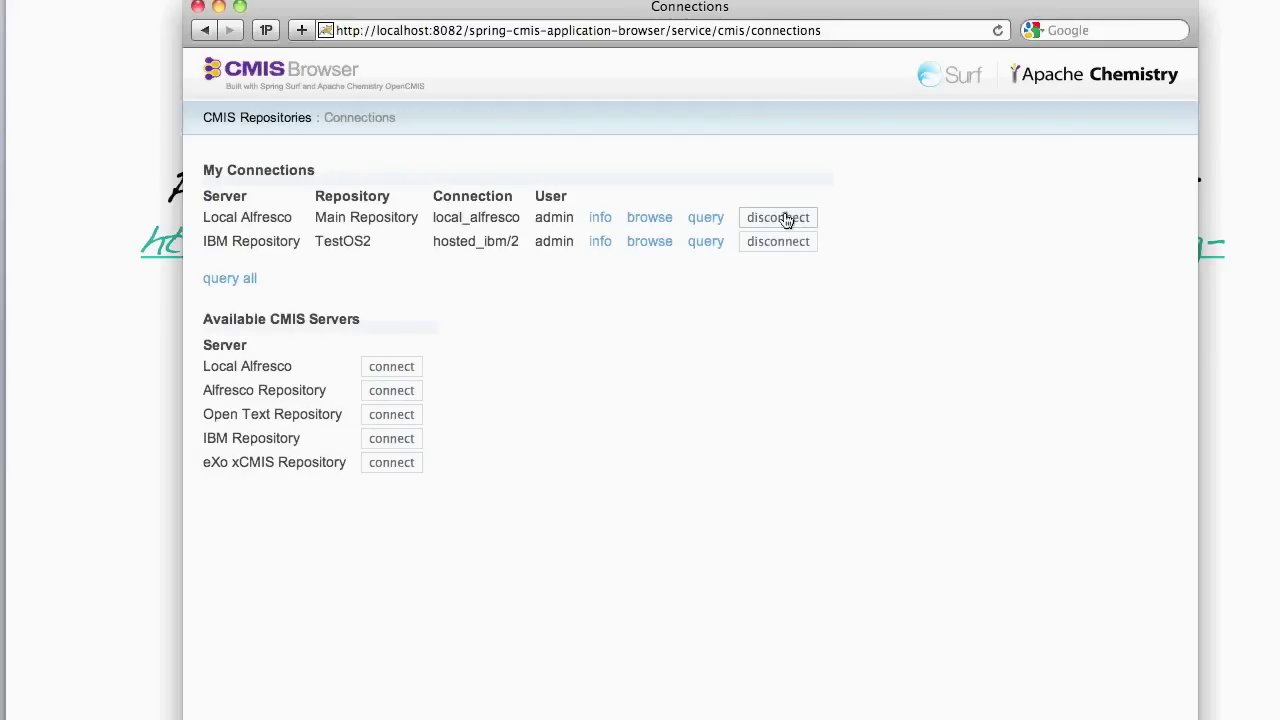
pyautogui.click(786, 218)
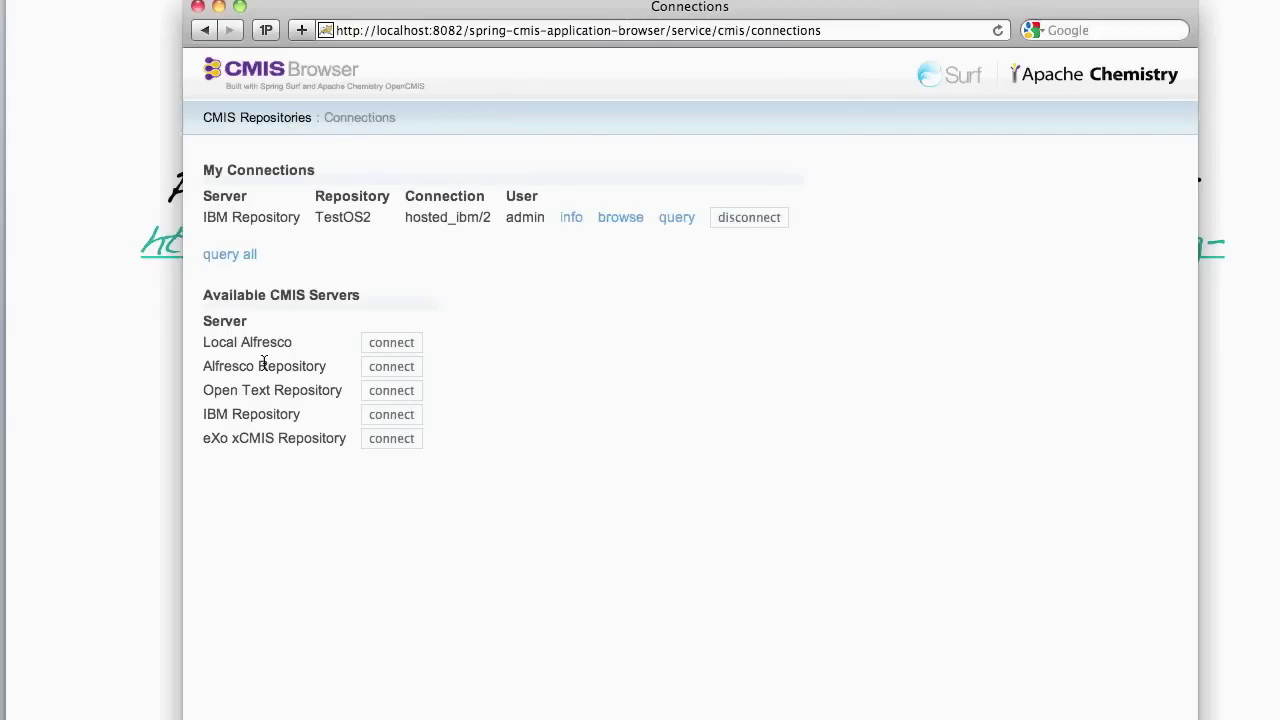
# - Connect to the hosted Alfresco Repository and return to the CMIS Repositories connections list
pyautogui.click(391, 368)
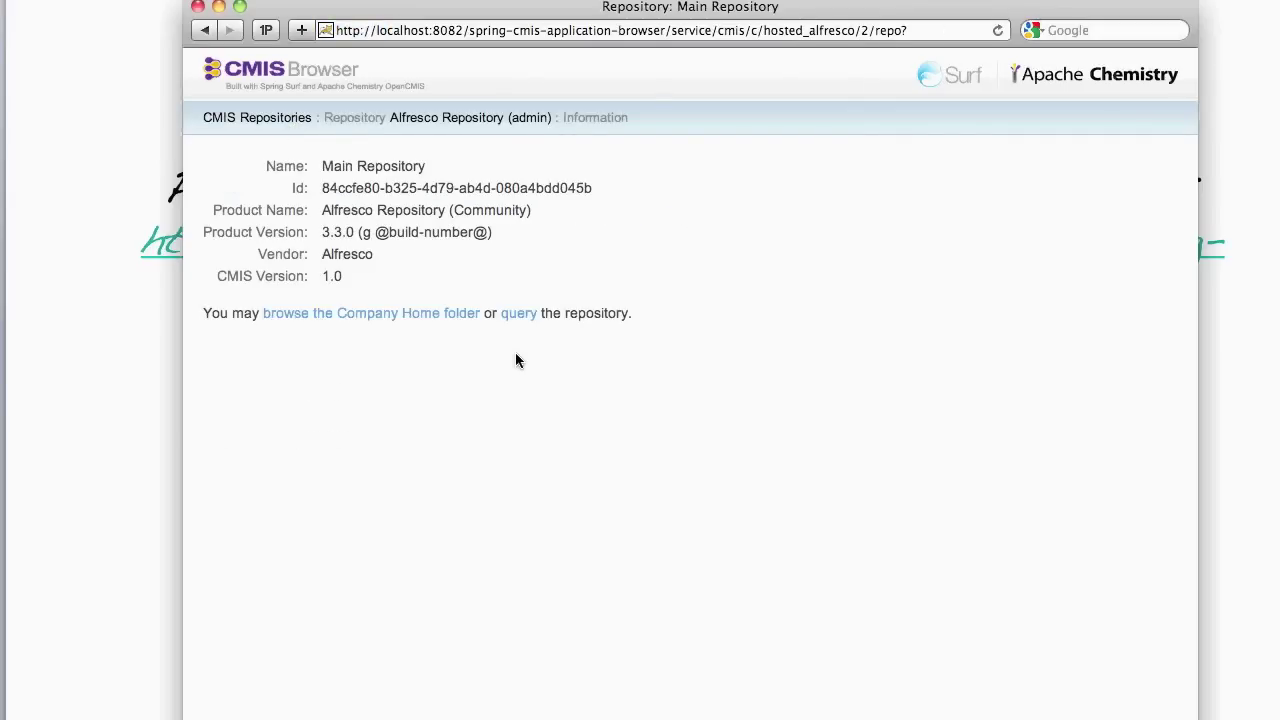
pyautogui.click(262, 121)
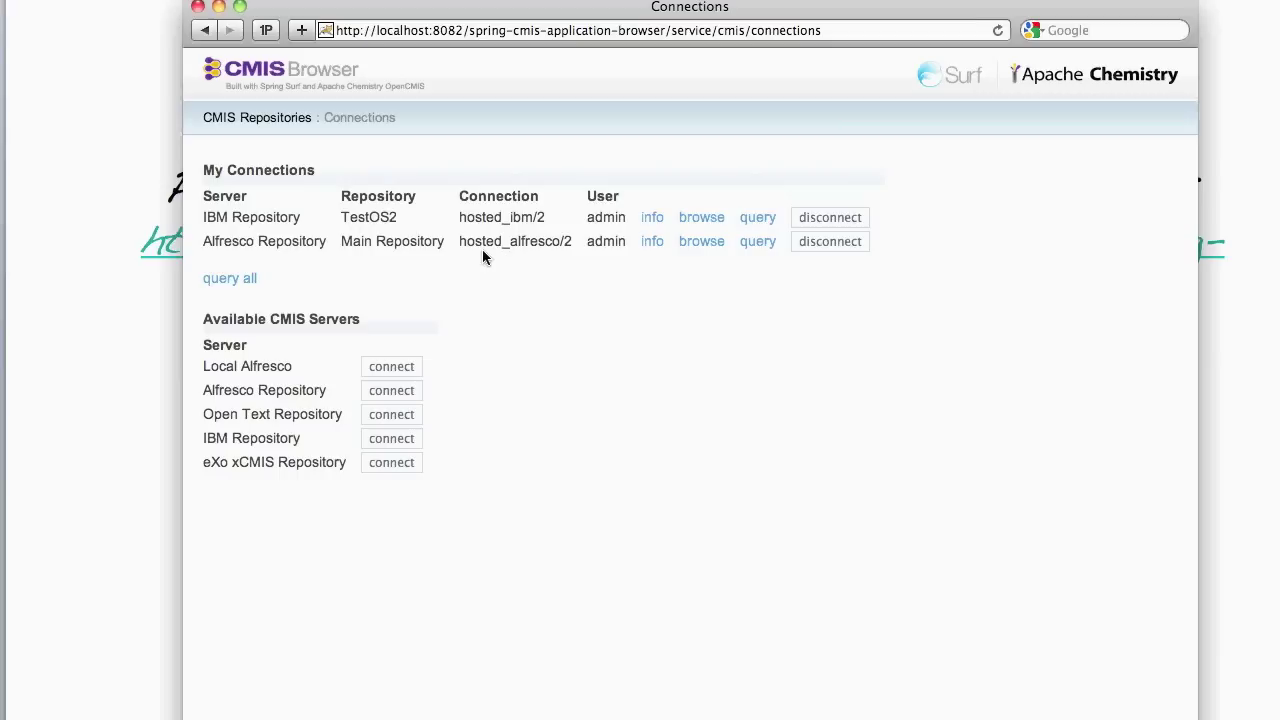
# - Write a federated query selecting id, name and aiim_author as author from aiim_2010demo
pyautogui.click(228, 284)
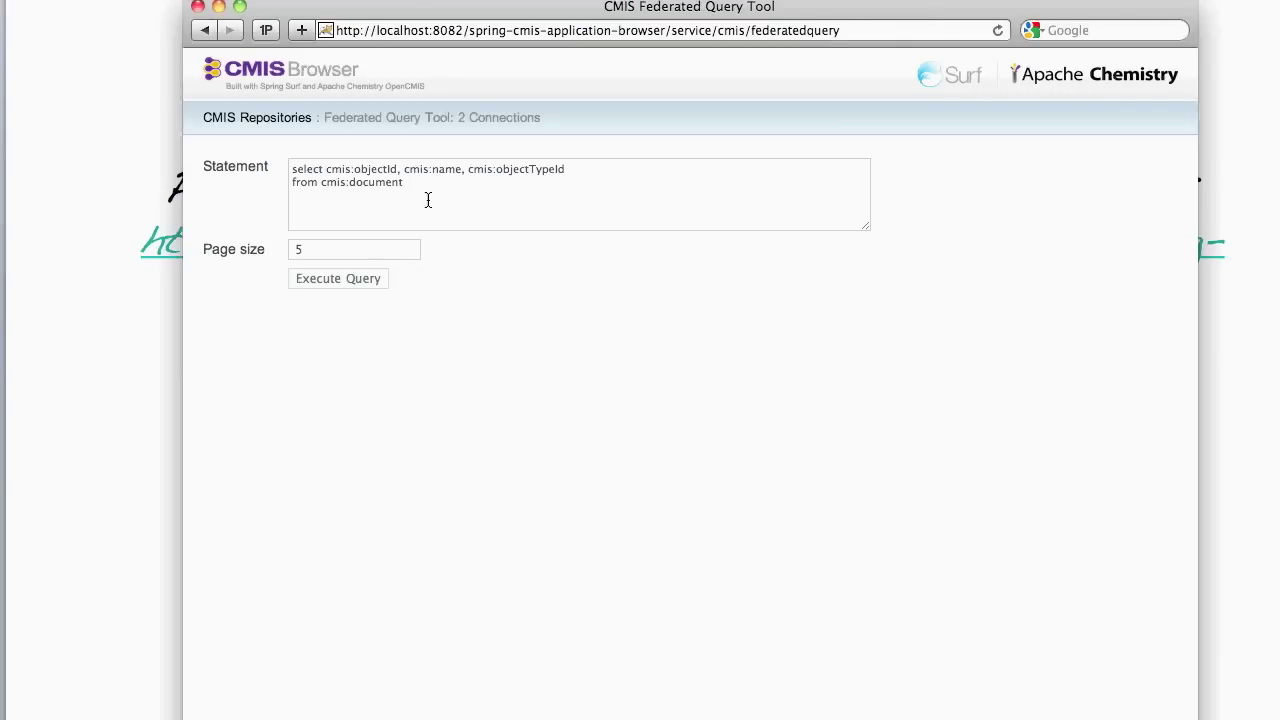
pyautogui.click(397, 170)
pyautogui.write('as')
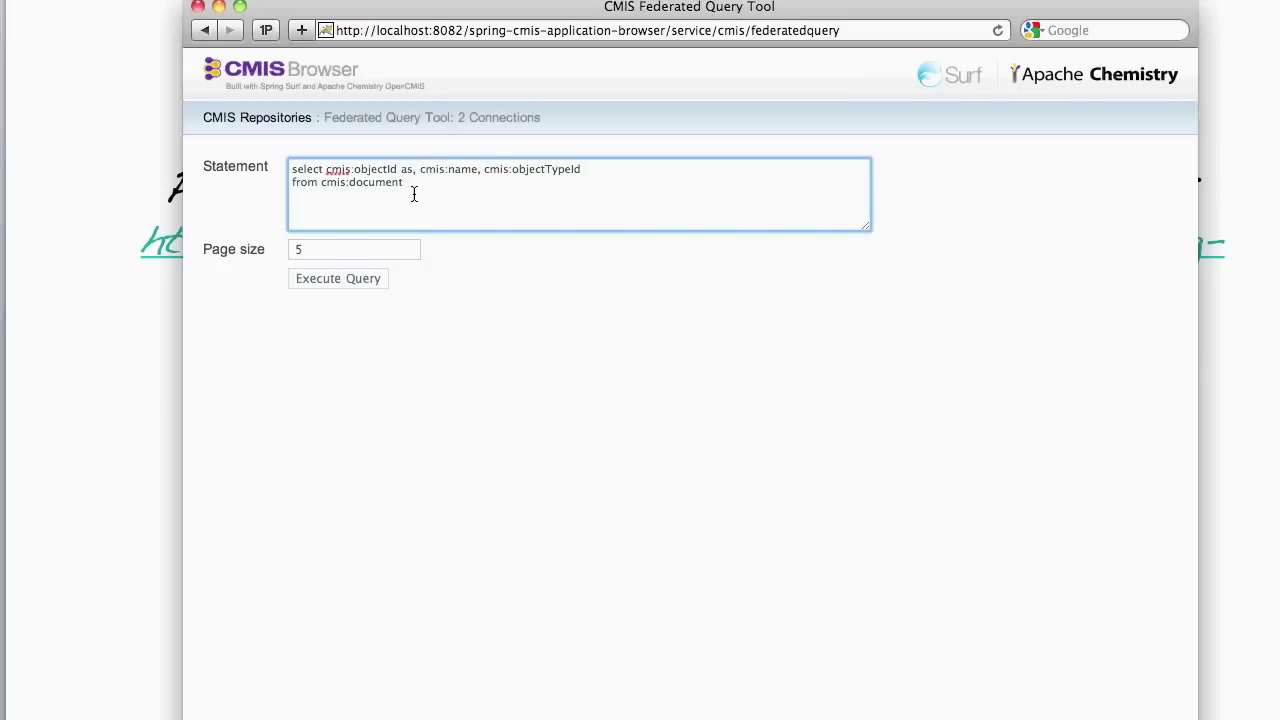
pyautogui.write(' id,')
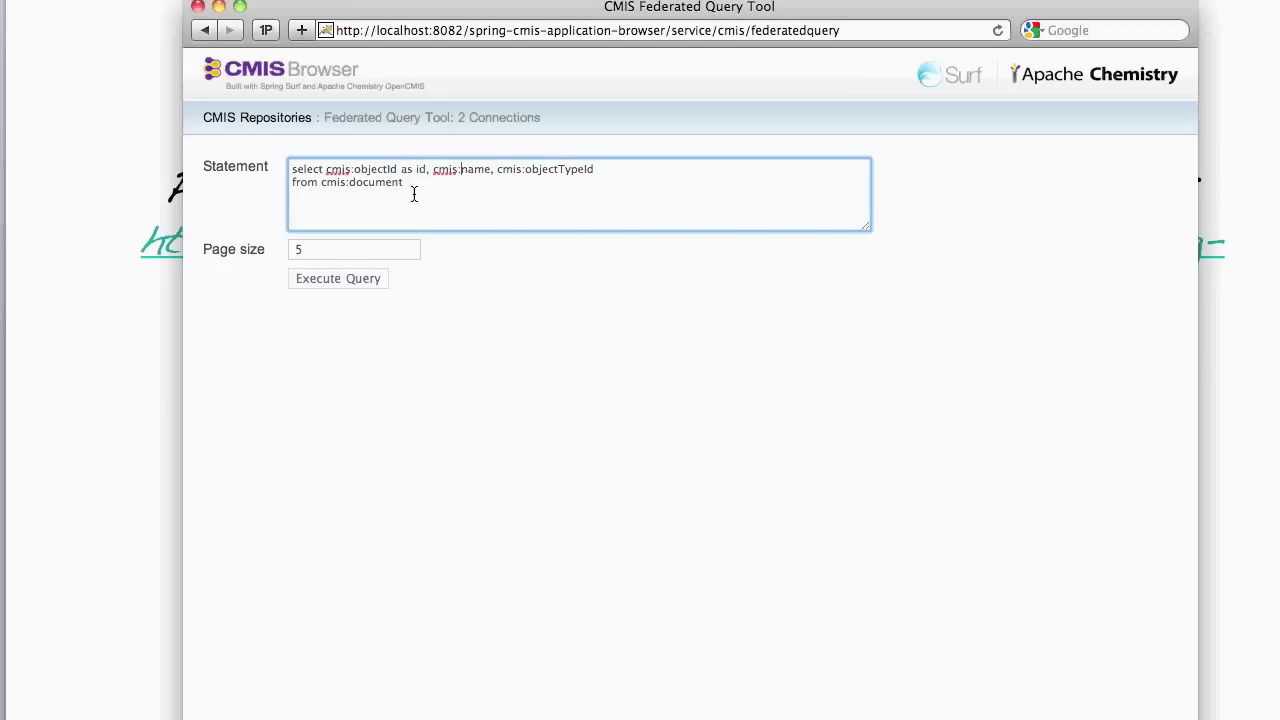
pyautogui.write(' cmis:name as name')
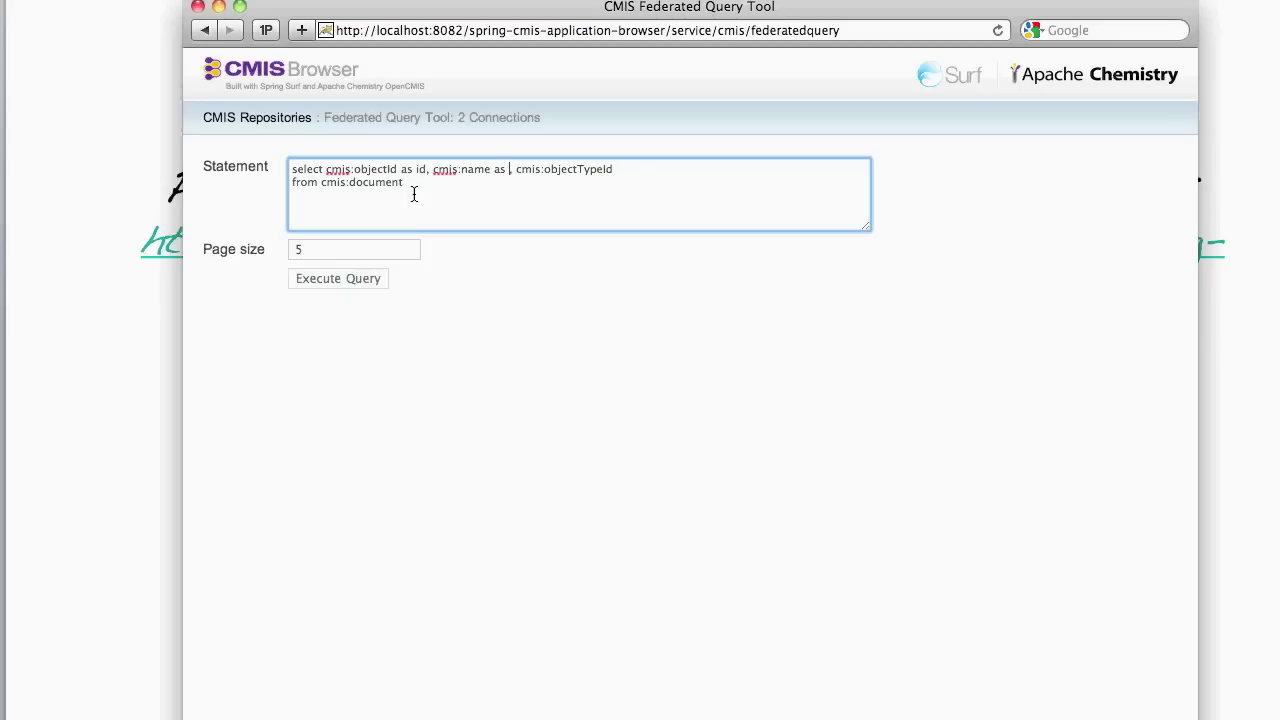
pyautogui.press('Right')
pyautogui.press('super+shift+Right')
pyautogui.press('BackSpace')
pyautogui.write('aiim_property')
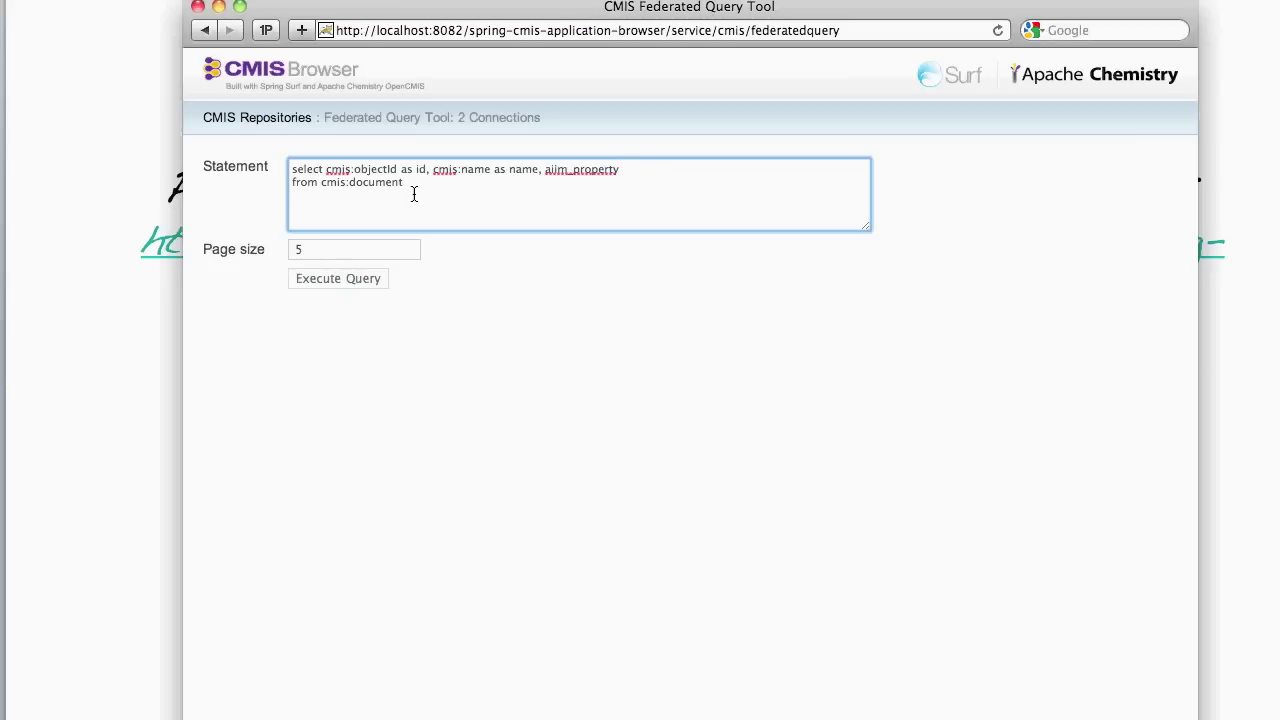
pyautogui.press('BackSpace')
pyautogui.press('BackSpace')
pyautogui.press('BackSpace')
pyautogui.press('BackSpace')
pyautogui.press('BackSpace')
pyautogui.press('BackSpace')
pyautogui.press('BackSpace')
pyautogui.press('BackSpace')
pyautogui.press('BackSpace')
pyautogui.write('author as author')
pyautogui.press('BackSpace')
pyautogui.press('BackSpace')
pyautogui.press('BackSpace')
pyautogui.press('BackSpace')
pyautogui.press('BackSpace')
pyautogui.press('BackSpace')
pyautogui.press('BackSpace')
pyautogui.press('BackSpace')
pyautogui.press('BackSpace')
pyautogui.press('BackSpace')
pyautogui.press('BackSpace')
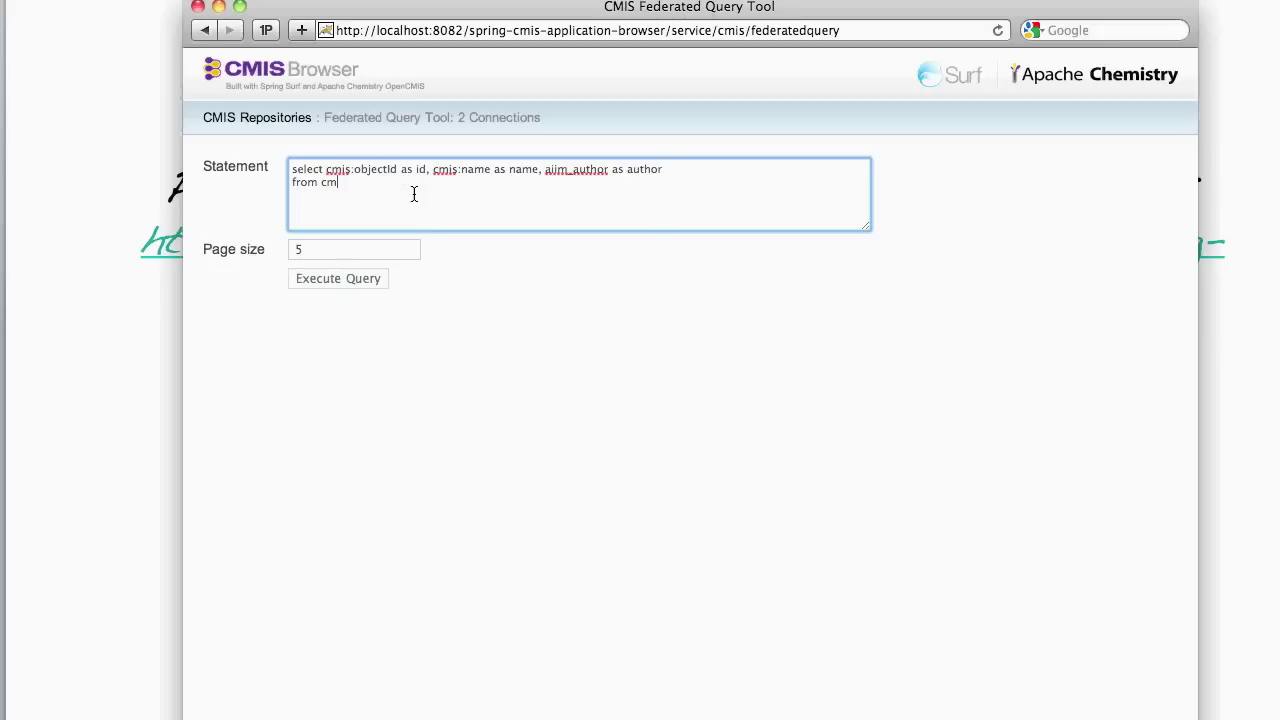
pyautogui.press('BackSpace')
pyautogui.press('BackSpace')
pyautogui.write('aiim_2010demo')
# - Set the page size to 3 and run the federated query
pyautogui.click(314, 250)
pyautogui.press('BackSpace')
pyautogui.write('3')
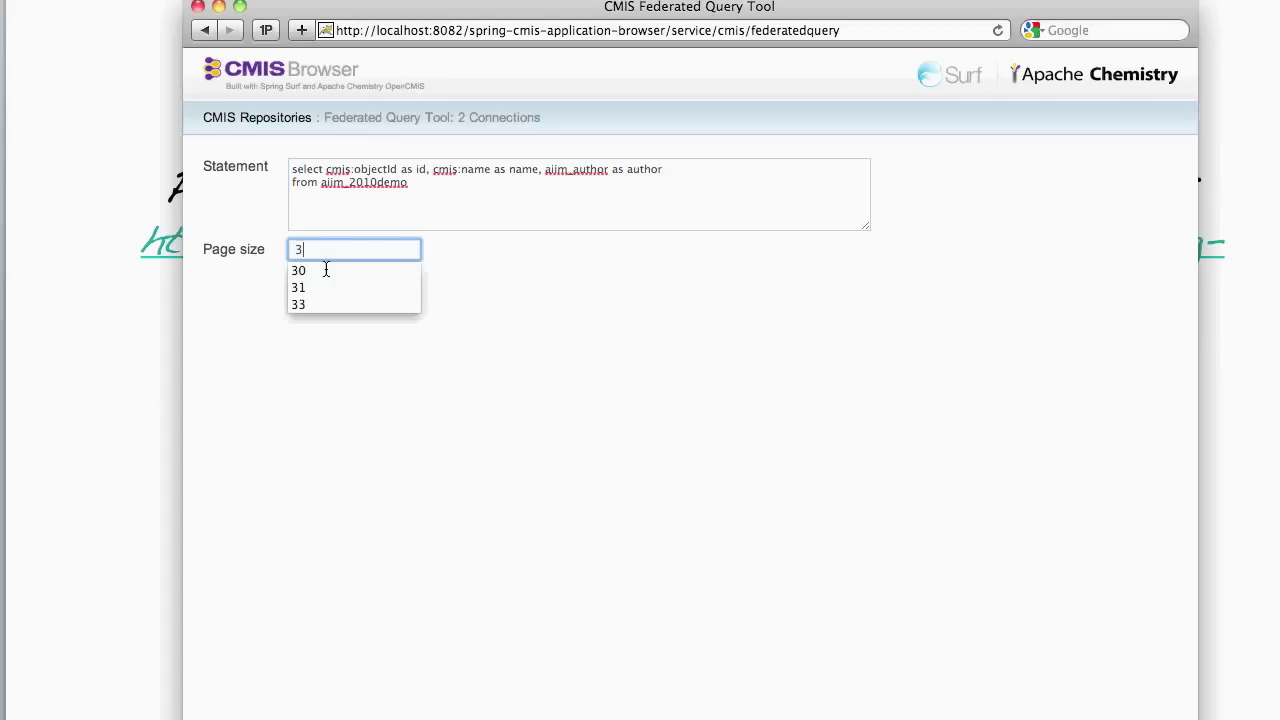
pyautogui.press('Return')
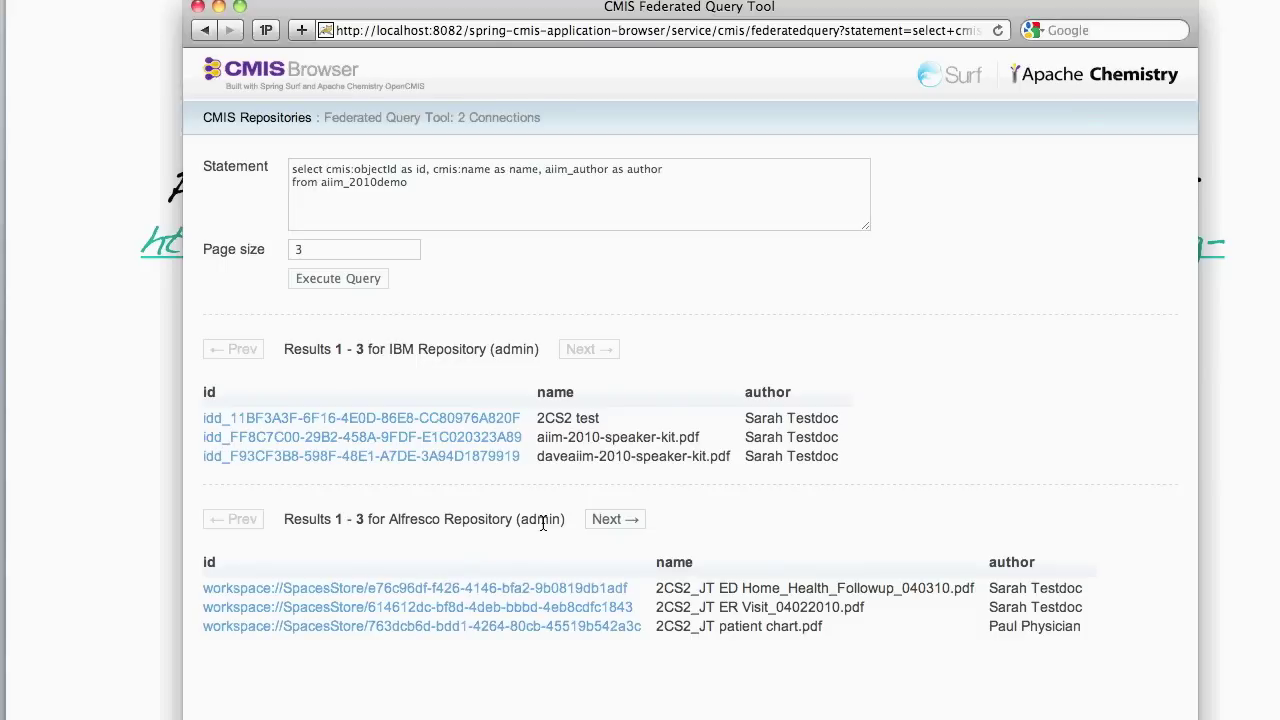
# - Open the aiim-2010-speaker-kit.pdf result's details and view its PDF content
pyautogui.click(392, 443)
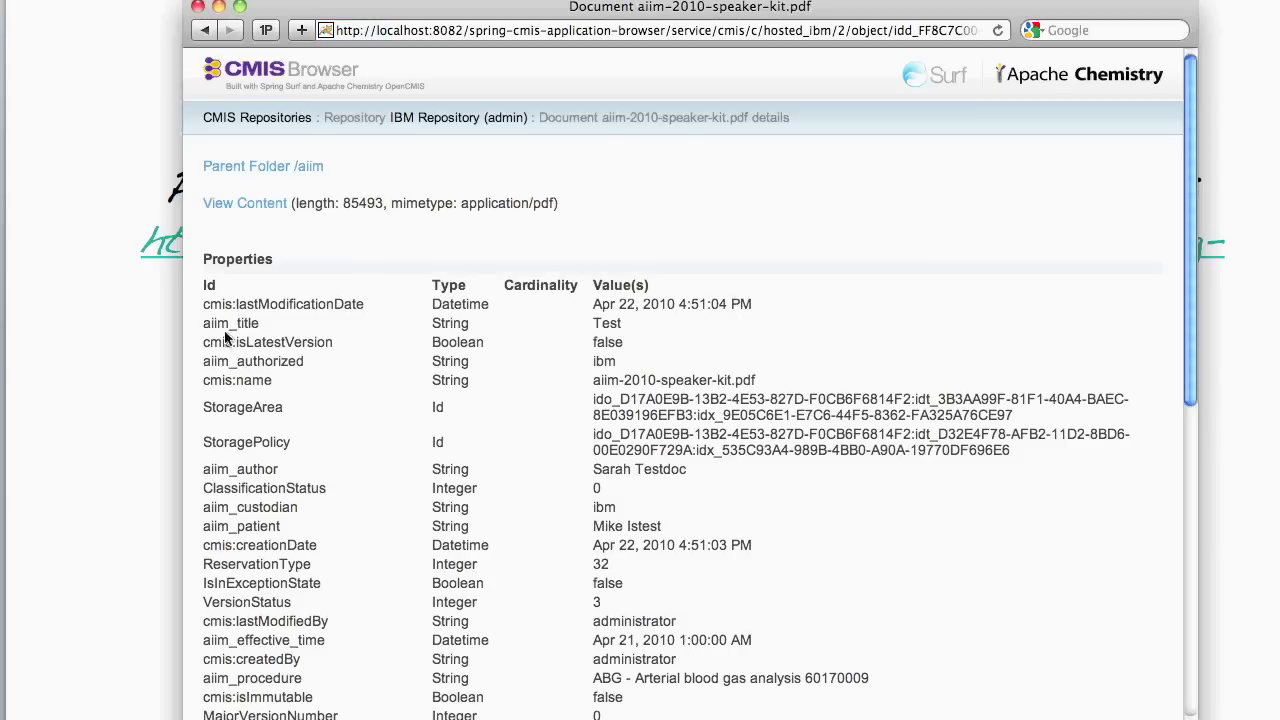
pyautogui.scroll(-2, 330, 390)
pyautogui.scroll(-6, 329, 387)
pyautogui.scroll(7, 180, 230)
pyautogui.click(233, 203)
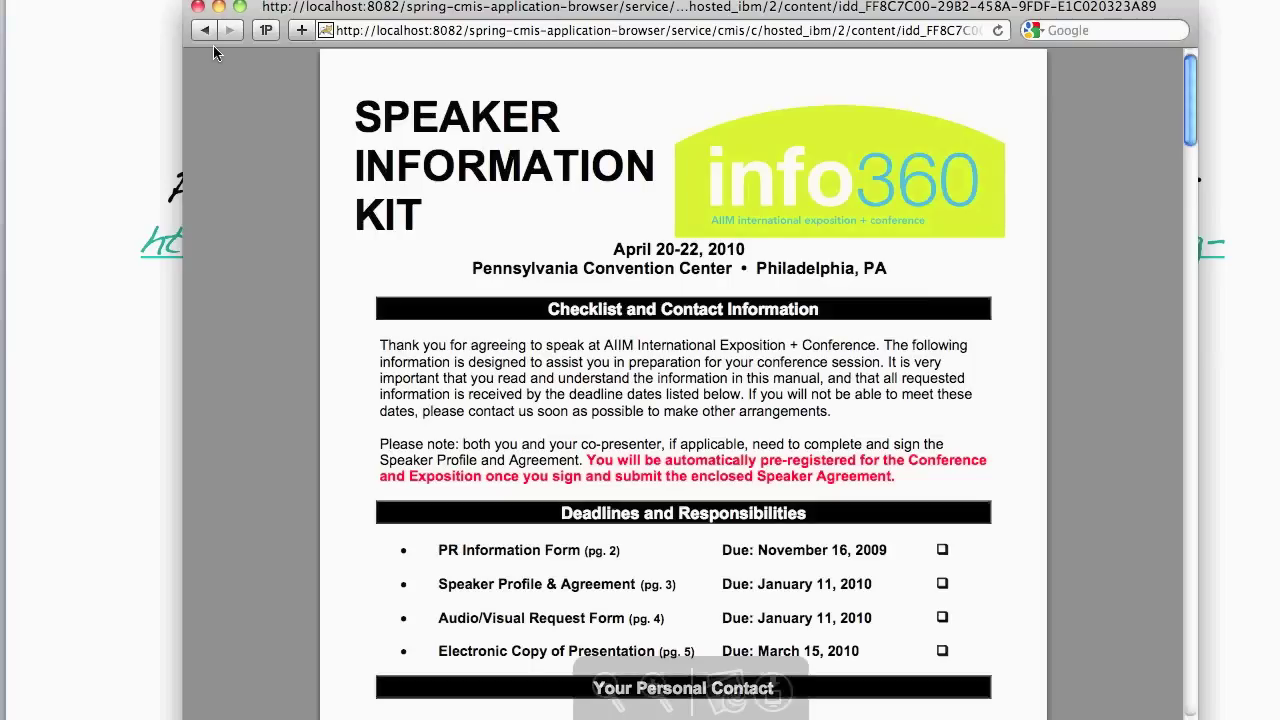
# - Return to the document details, open its parent /aiim folder, then go up to the IBM root folder
pyautogui.click(206, 30)
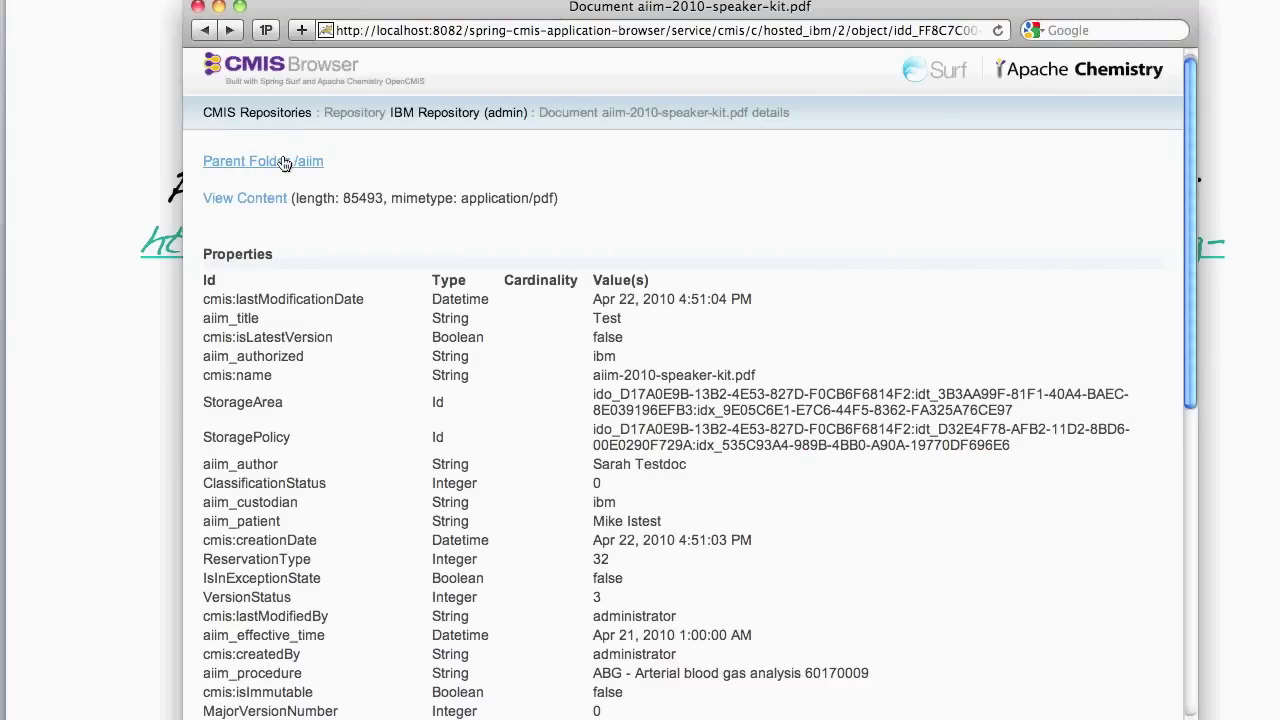
pyautogui.click(284, 162)
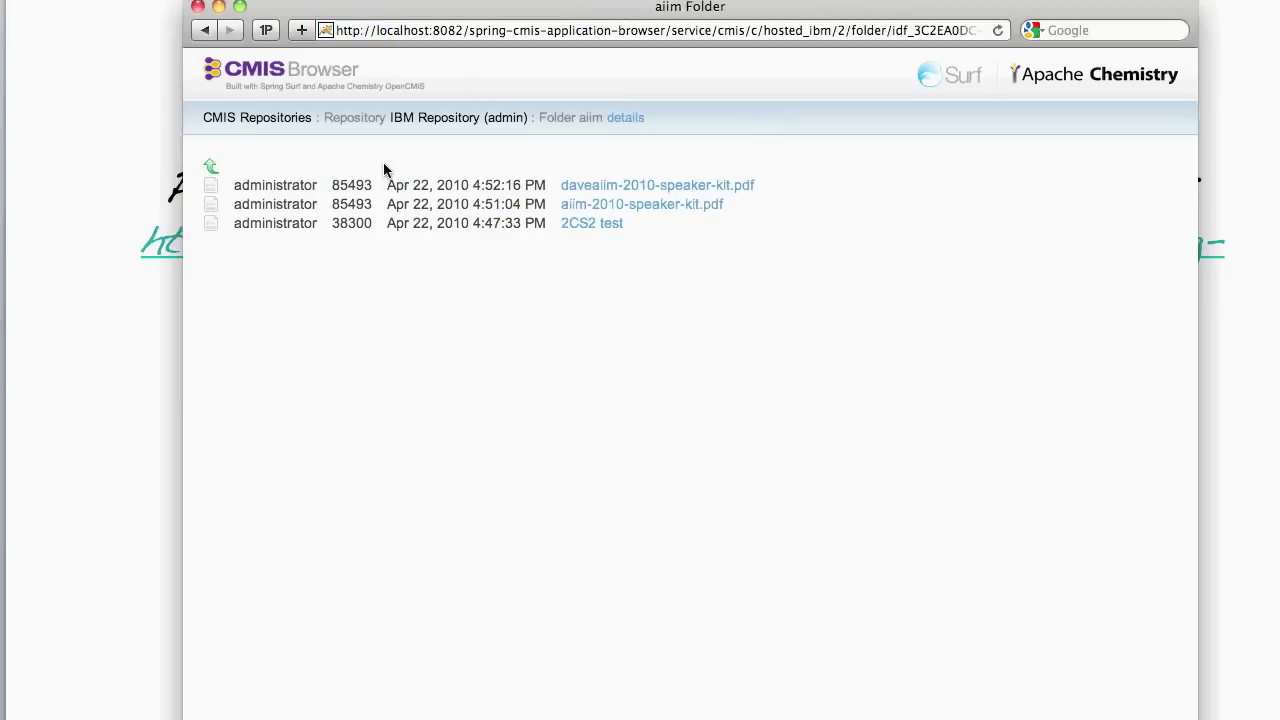
pyautogui.click(212, 165)
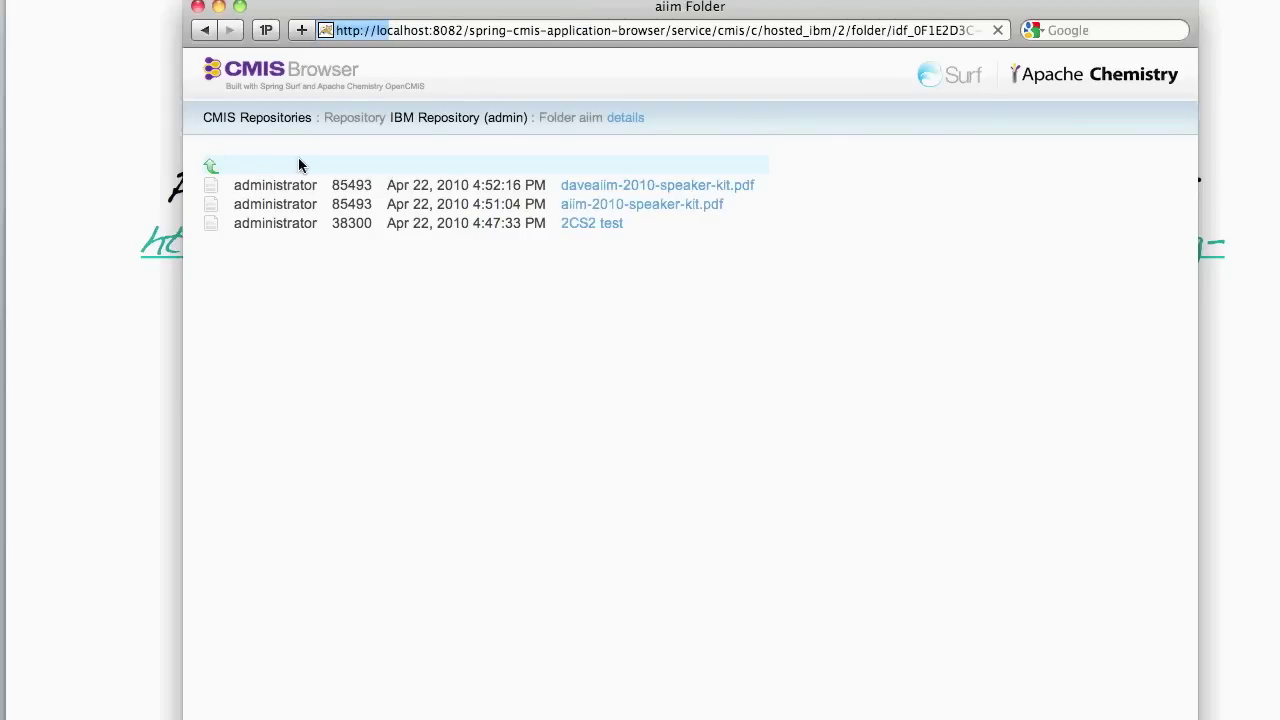
# - Return to the federated query results and page the Alfresco results through to results 10 to 12
pyautogui.click(202, 34)
pyautogui.click(202, 34)
pyautogui.click(202, 34)
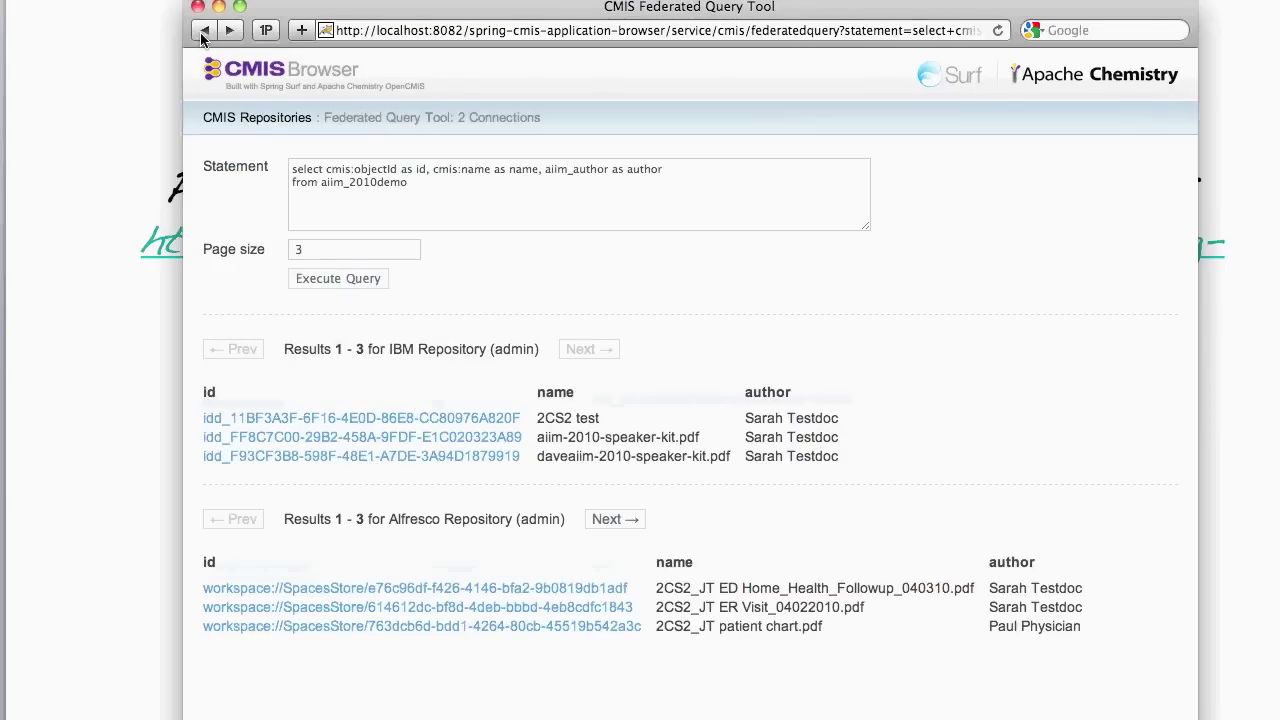
pyautogui.click(625, 519)
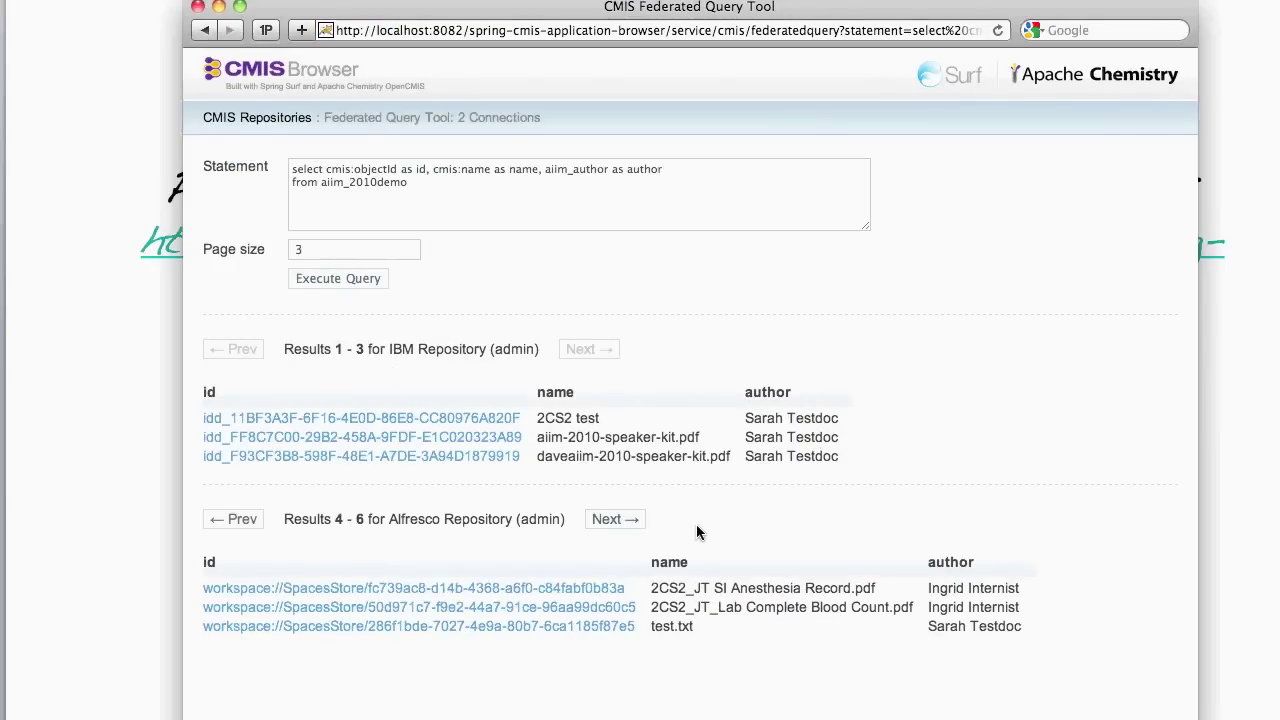
pyautogui.click(614, 519)
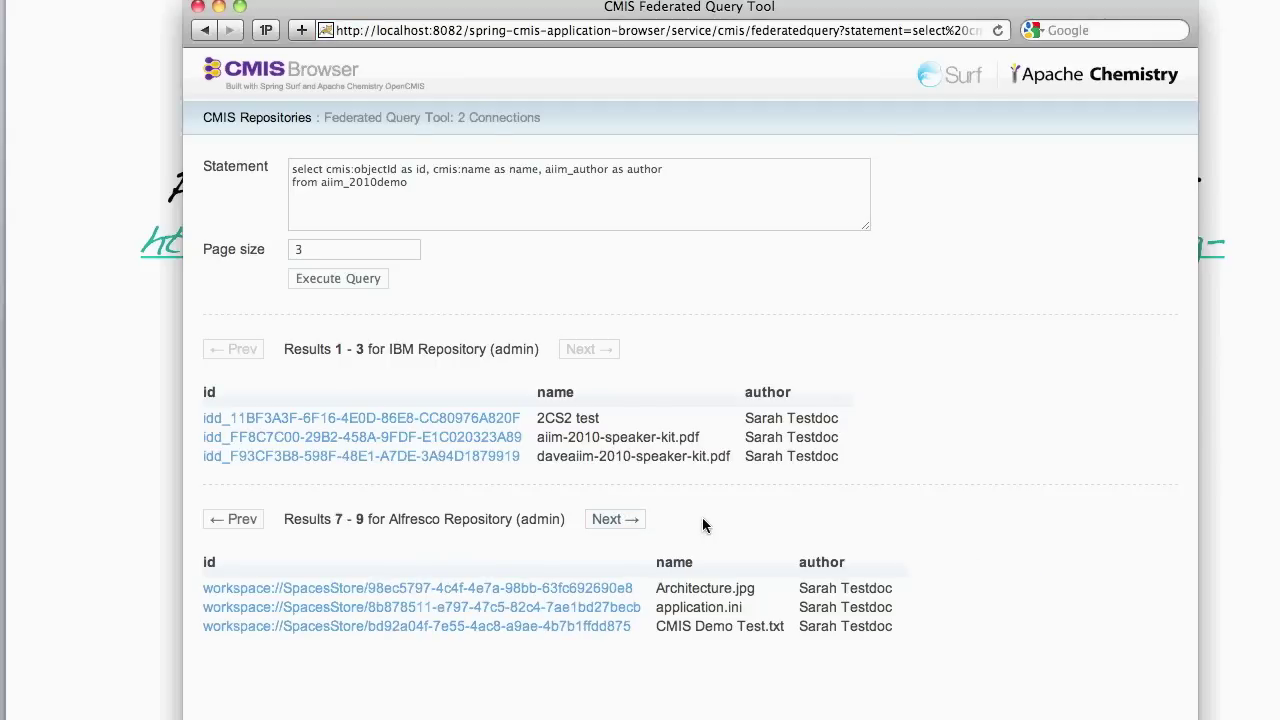
pyautogui.click(632, 528)
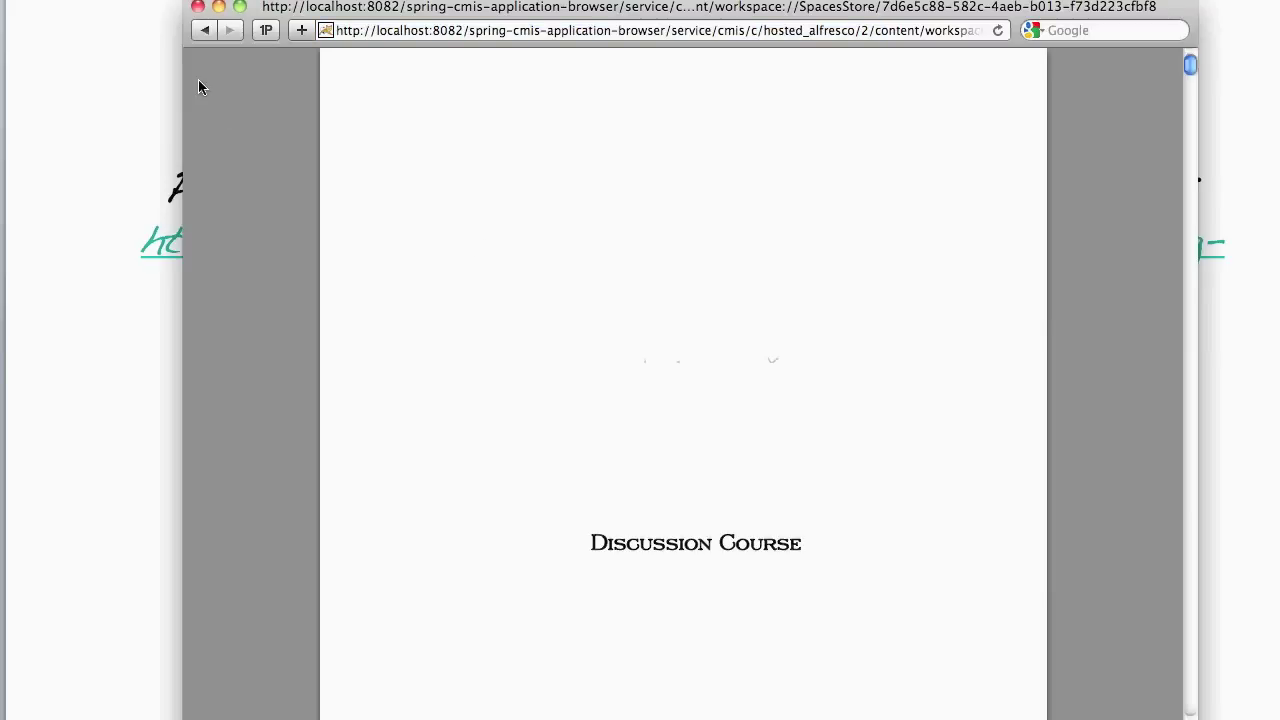
# - Leave the TransitionHandbookDiscussionCourse.pdf content, open its 2010 AIIM CMIS Demo folder, then go up to Web Projects
pyautogui.click(204, 30)
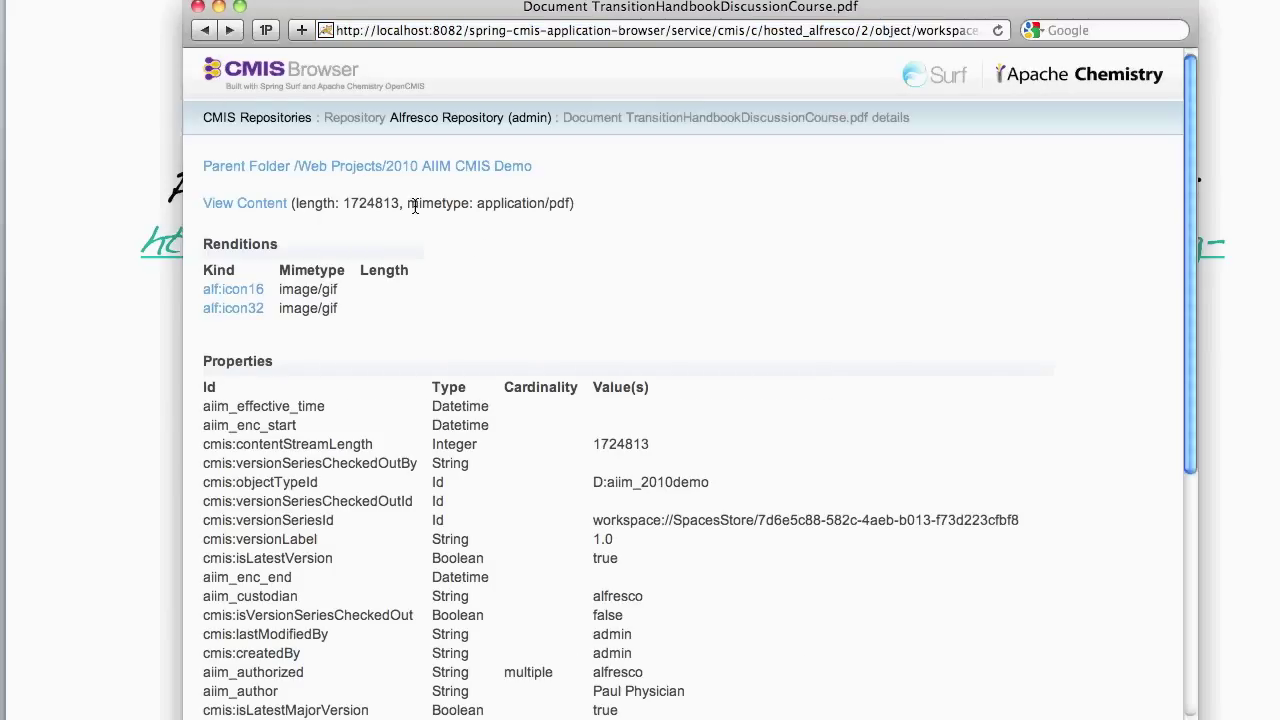
pyautogui.click(392, 170)
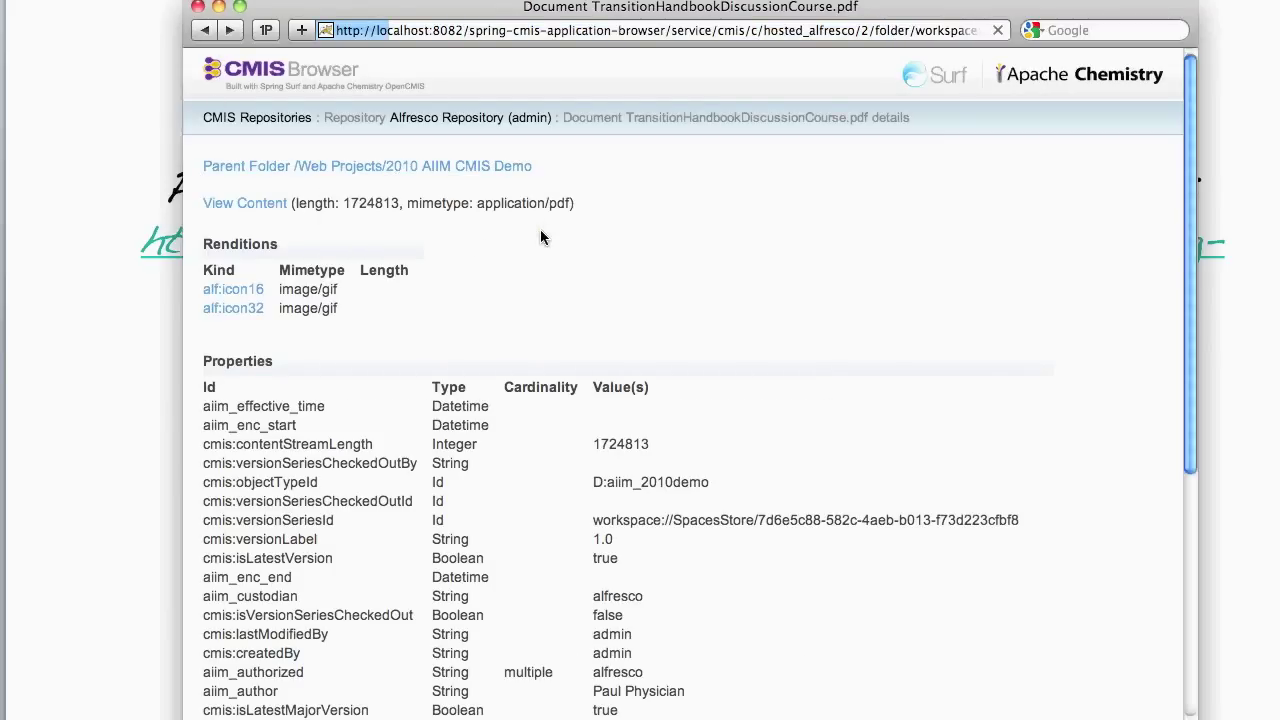
pyautogui.click(211, 167)
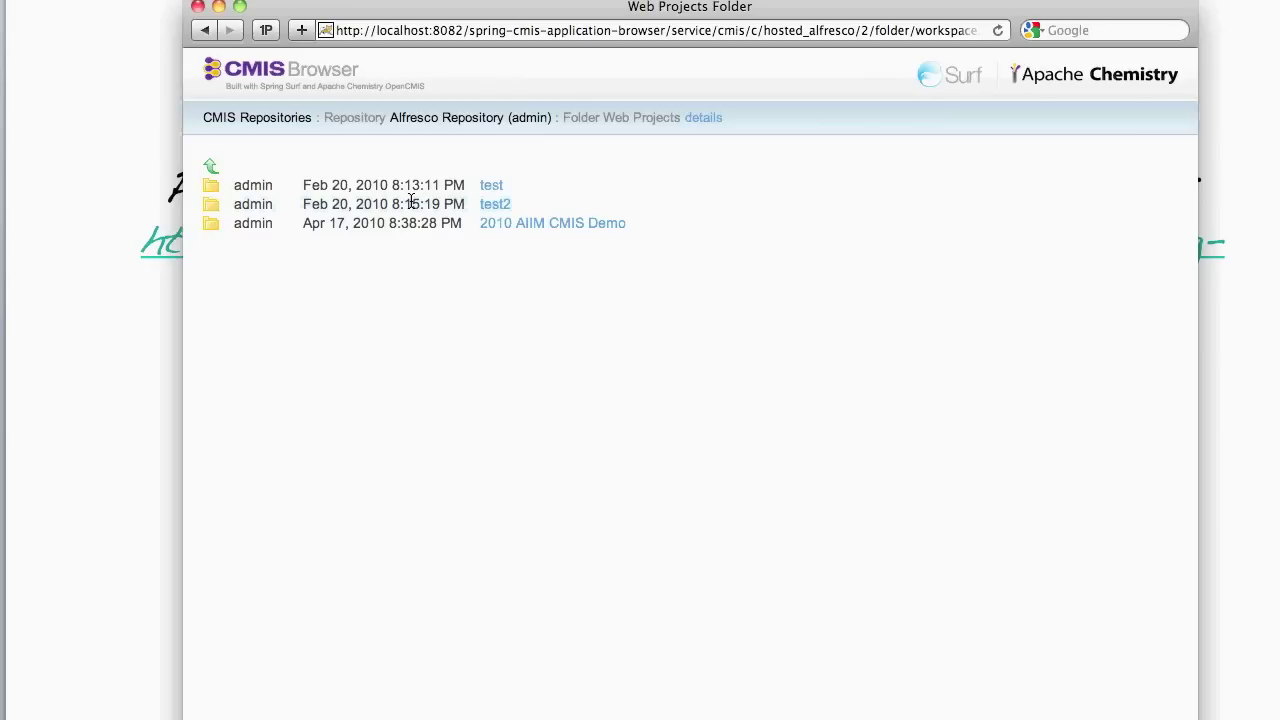
# - From the connections list, browse the Alfresco repository's Company Home and select /c/hosted_alfresco/2/ in the address
pyautogui.click(255, 119)
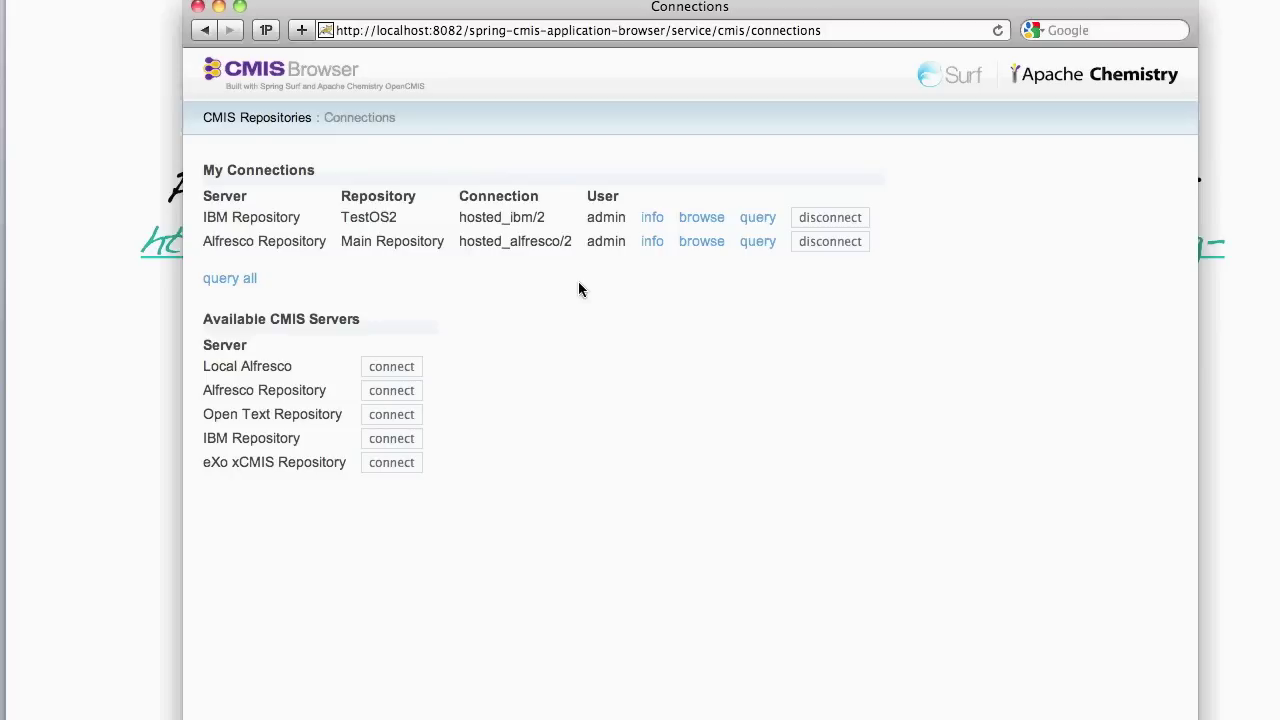
pyautogui.click(701, 241)
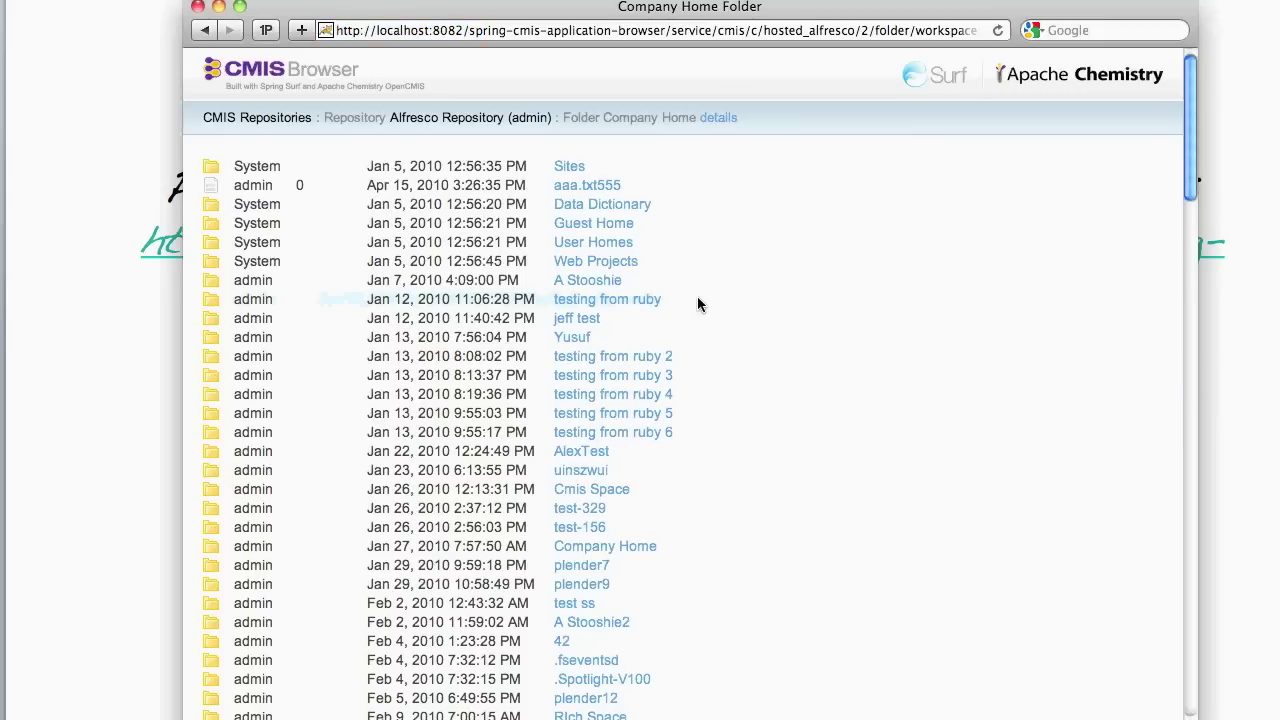
pyautogui.click(700, 31)
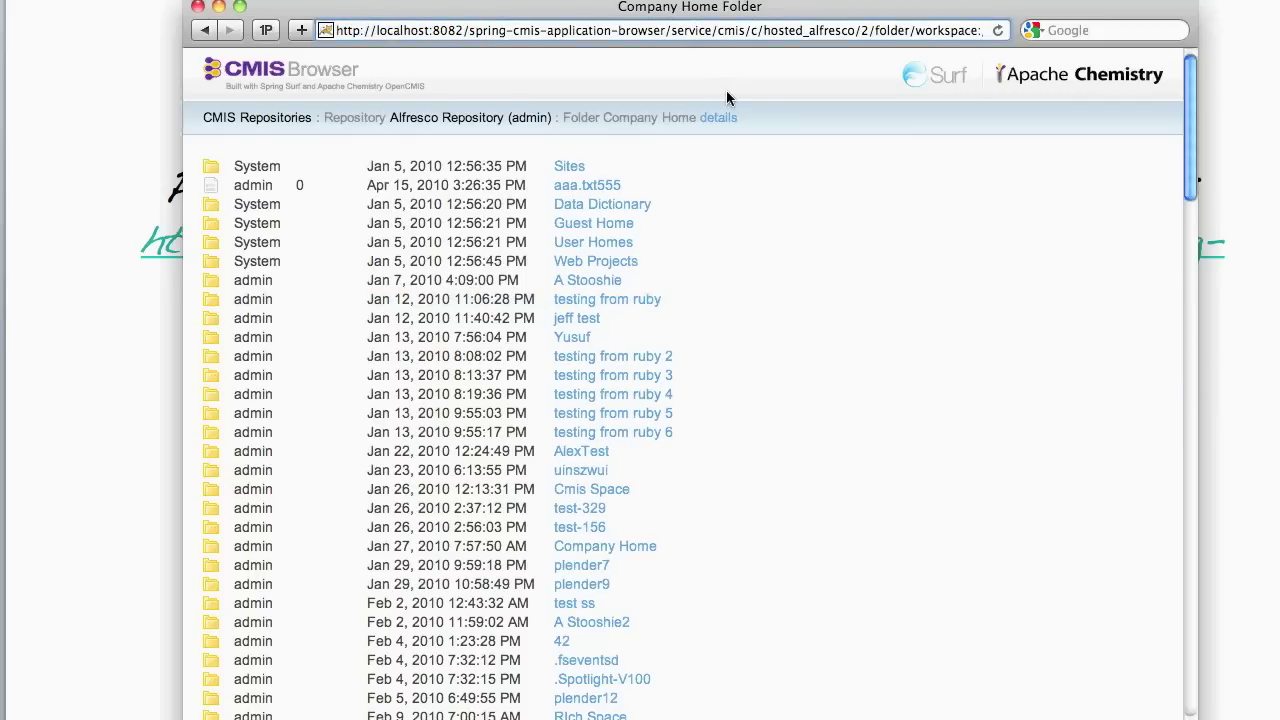
pyautogui.hotkey('shift', 'Right')
pyautogui.hotkey('shift', 'Right')
pyautogui.hotkey('shift', 'Right')
pyautogui.hotkey('shift', 'Right')
pyautogui.hotkey('shift', 'Right')
pyautogui.hotkey('shift', 'Right')
pyautogui.hotkey('shift', 'Right')
pyautogui.hotkey('shift', 'Right')
pyautogui.hotkey('shift', 'Right')
pyautogui.hotkey('shift', 'Right')
pyautogui.hotkey('shift', 'Right')
pyautogui.hotkey('shift', 'Right')
pyautogui.hotkey('shift', 'Right')
pyautogui.hotkey('shift', 'Right')
pyautogui.hotkey('shift', 'Right')
pyautogui.hotkey('shift', 'Right')
pyautogui.hotkey('shift', 'Right')
pyautogui.hotkey('shift', 'Right')
pyautogui.hotkey('shift', 'Right')
pyautogui.hotkey('shift', 'Right')
pyautogui.hotkey('shift', 'Right')
pyautogui.hotkey('shift', 'Right')
pyautogui.hotkey('shift', 'Right')
pyautogui.hotkey('shift', 'Right')
pyautogui.hotkey('shift', 'Right')
pyautogui.hotkey('shift', 'Right')
pyautogui.hotkey('shift', 'Right')
pyautogui.hotkey('shift', 'Right')
pyautogui.hotkey('shift', 'Right')
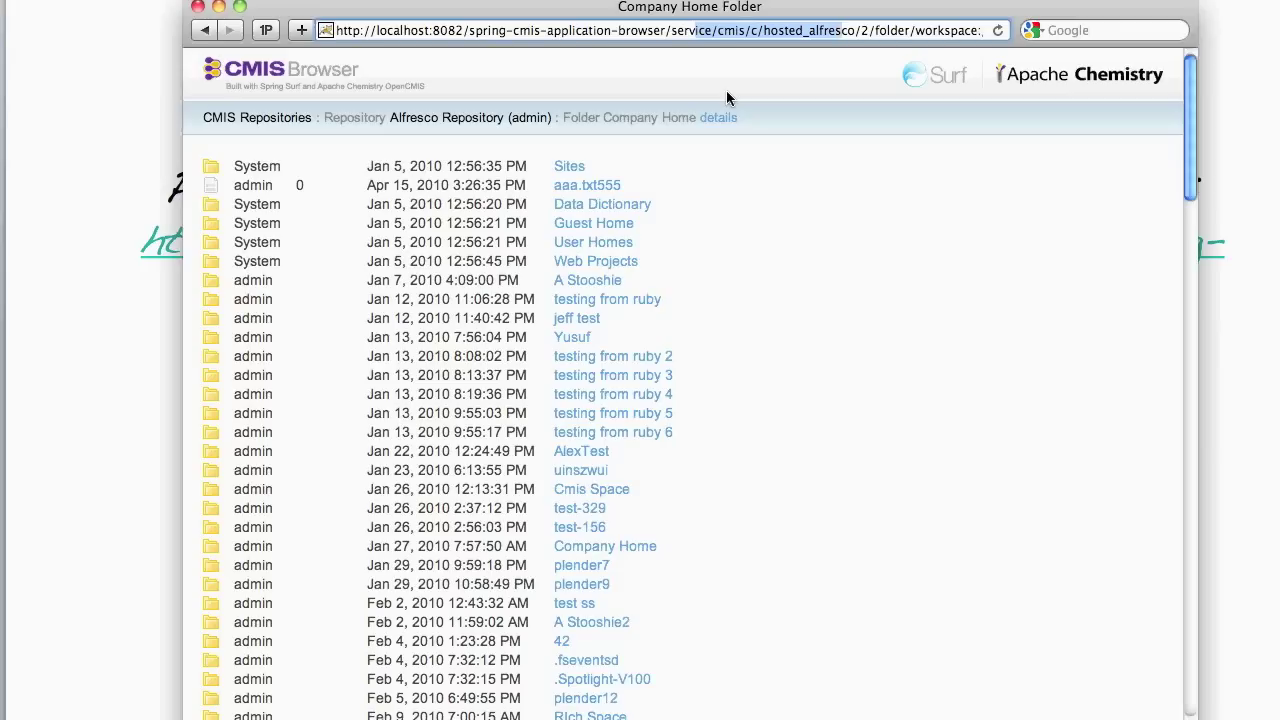
pyautogui.hotkey('shift', 'Right')
pyautogui.hotkey('shift', 'Right')
pyautogui.hotkey('shift', 'Right')
pyautogui.hotkey('shift', 'Right')
pyautogui.hotkey('shift', 'Right')
pyautogui.hotkey('shift', 'Right')
pyautogui.hotkey('shift', 'Right')
pyautogui.hotkey('shift', 'Right')
pyautogui.hotkey('shift', 'Right')
pyautogui.hotkey('shift', 'Right')
pyautogui.hotkey('shift', 'Right')
pyautogui.hotkey('shift', 'Right')
pyautogui.hotkey('shift', 'Right')
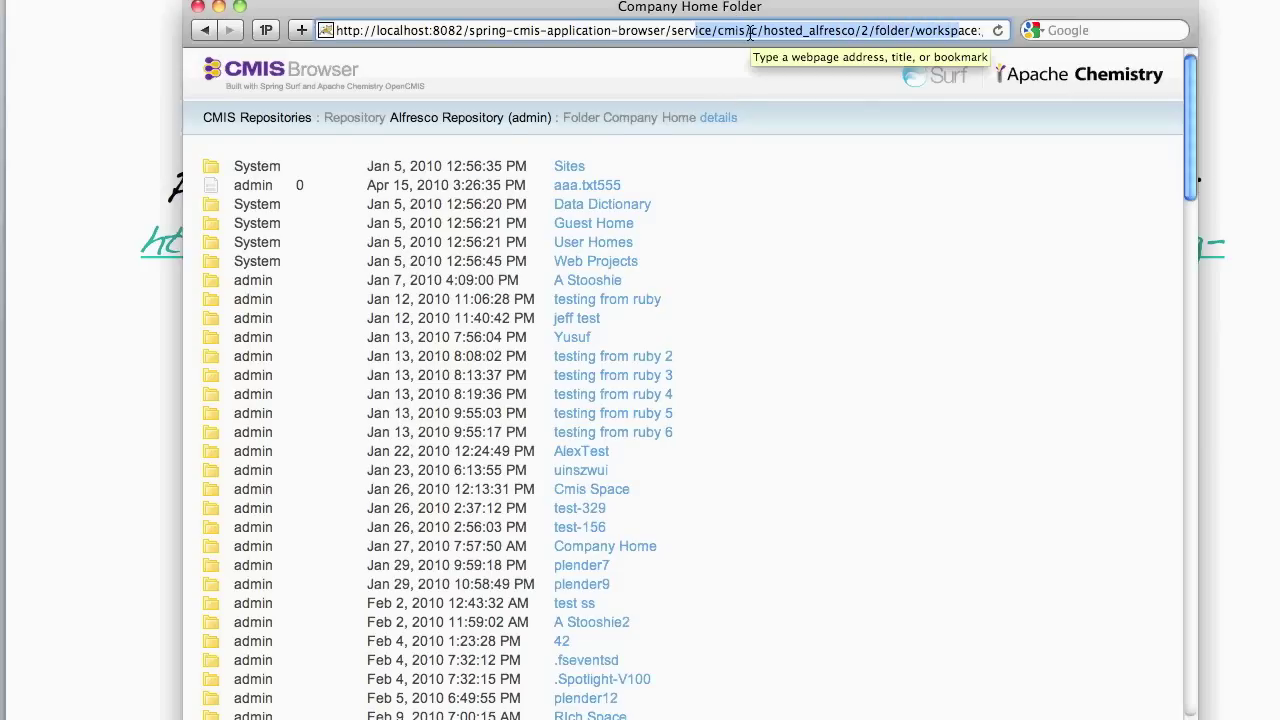
pyautogui.moveTo(747, 31); pyautogui.dragTo(874, 31)
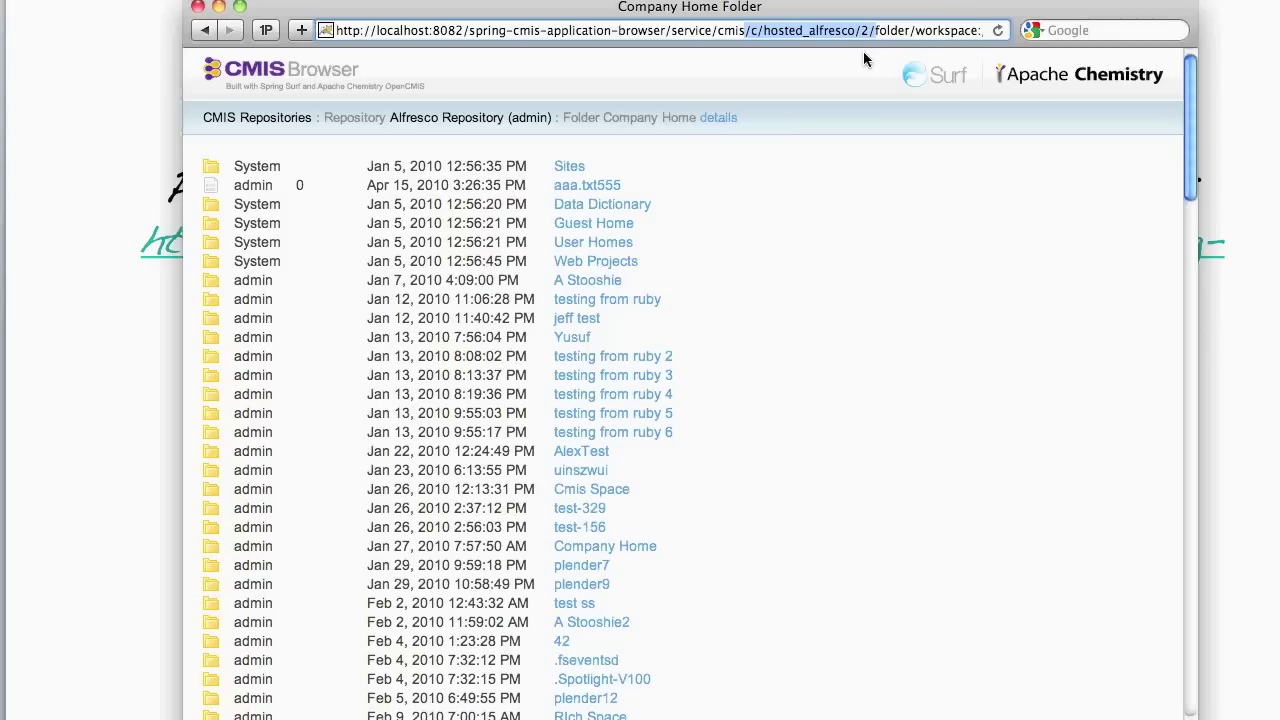
# - From the connections list, browse the IBM Repository's root folder and select hosted_ibm/2 in the URL
pyautogui.click(268, 120)
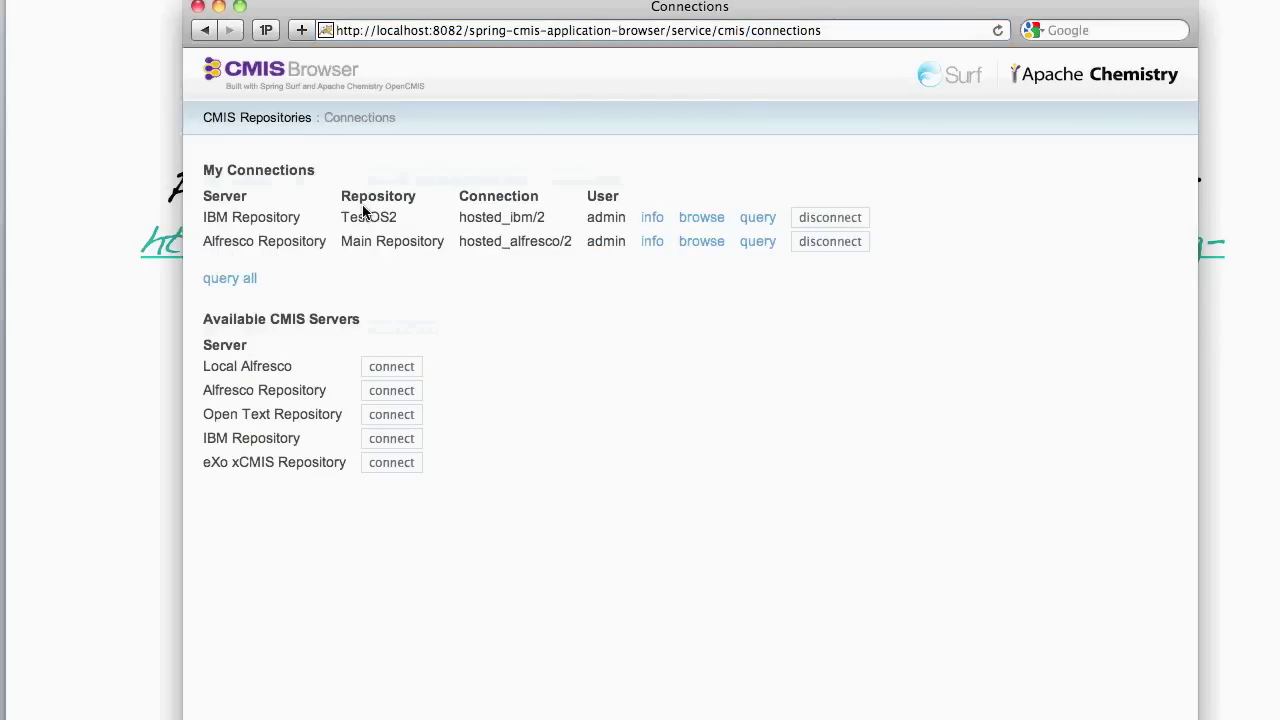
pyautogui.click(700, 218)
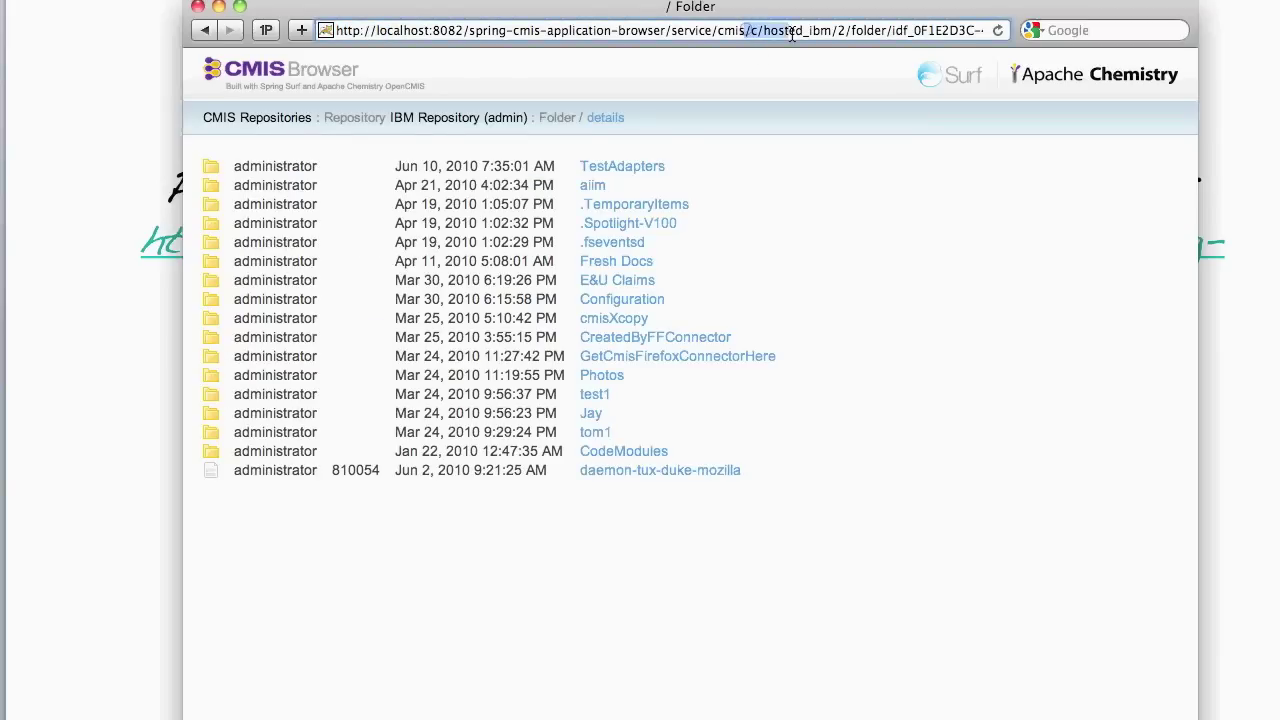
pyautogui.moveTo(793, 34); pyautogui.dragTo(866, 34)
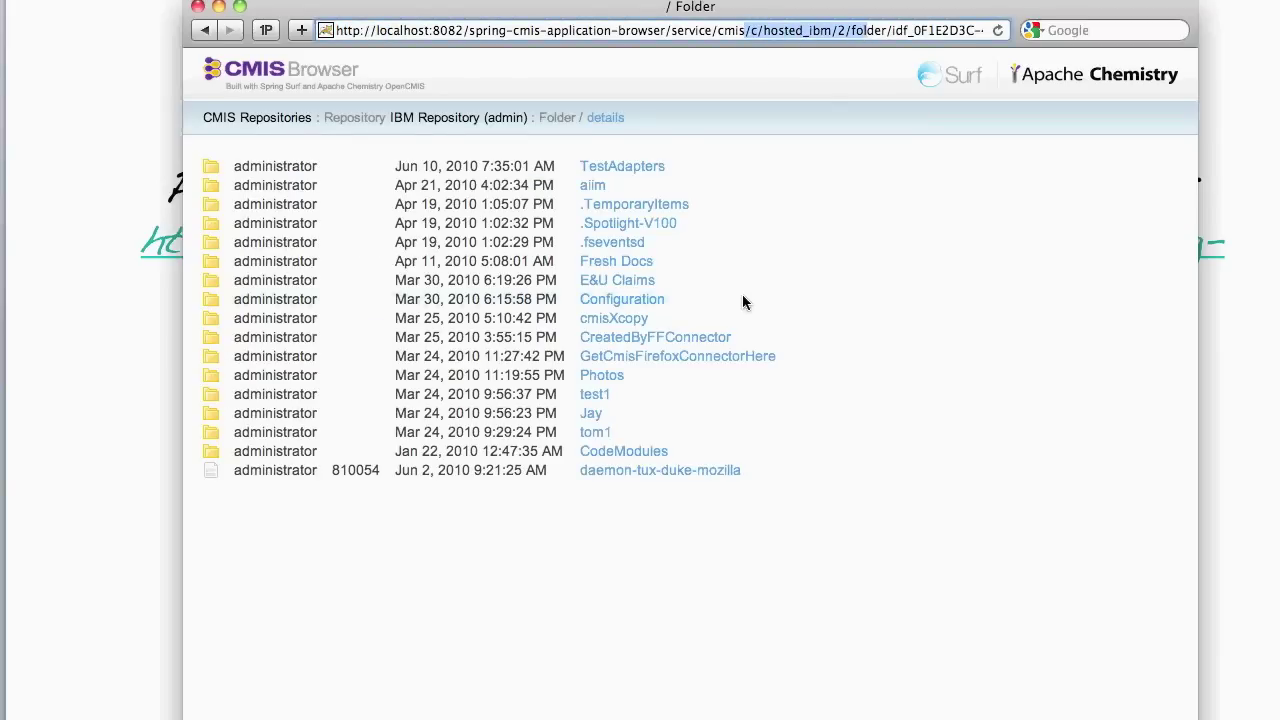